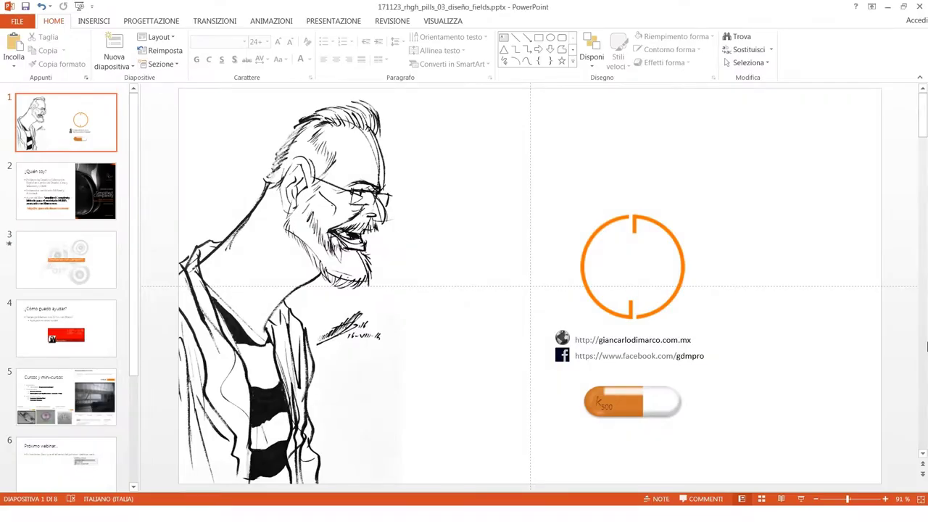
Step: Switch to Rhino and highlight the Rectangle and both Point Charge components in the definition
{"action": "key", "text": "alt+Tab"}
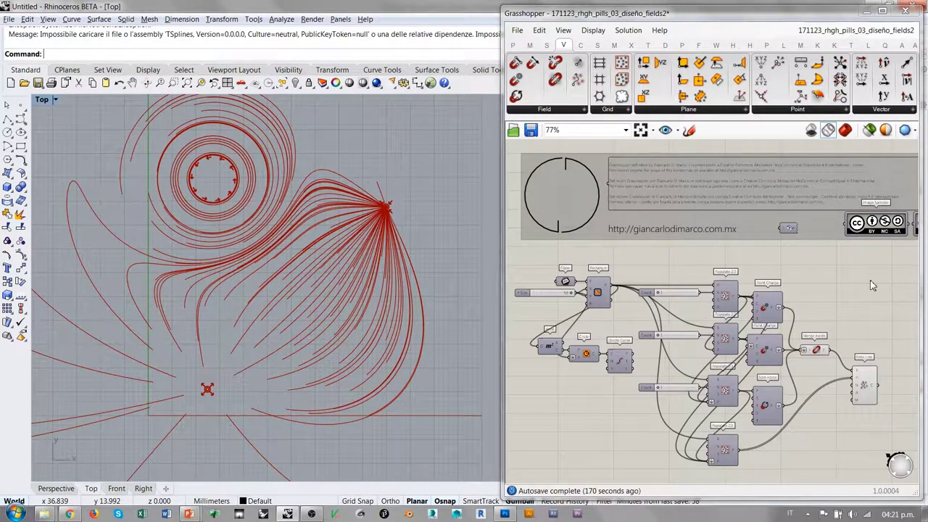
{"action": "left_click", "coordinate": [595, 301]}
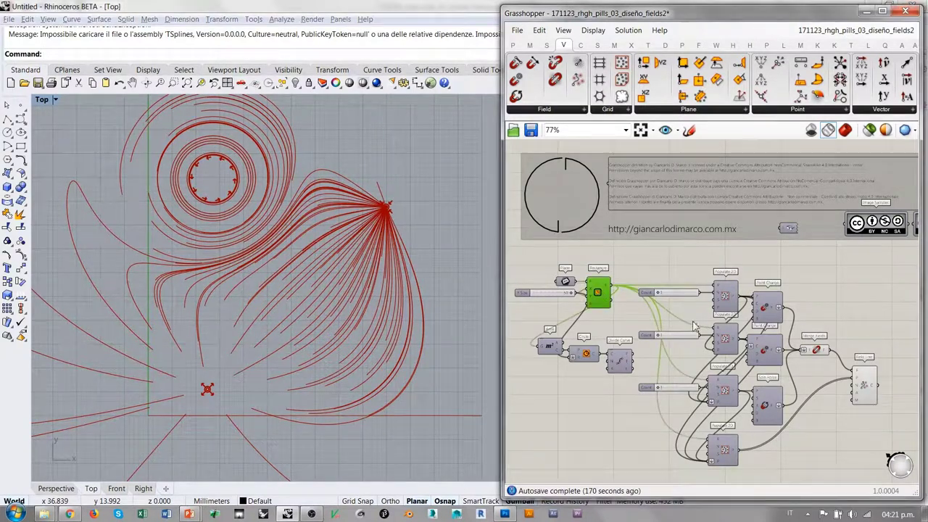
{"action": "left_click", "coordinate": [769, 312]}
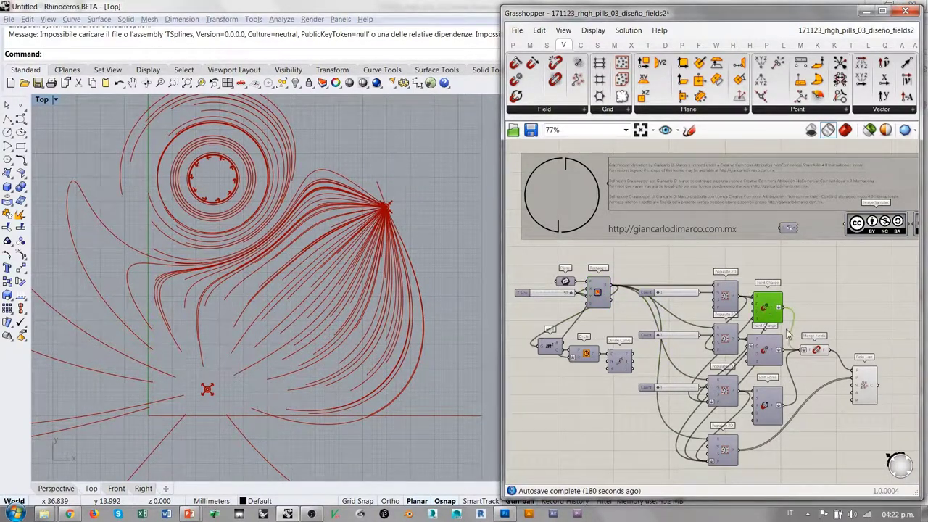
{"action": "left_click", "coordinate": [765, 350]}
{"action": "left_click", "coordinate": [826, 432]}
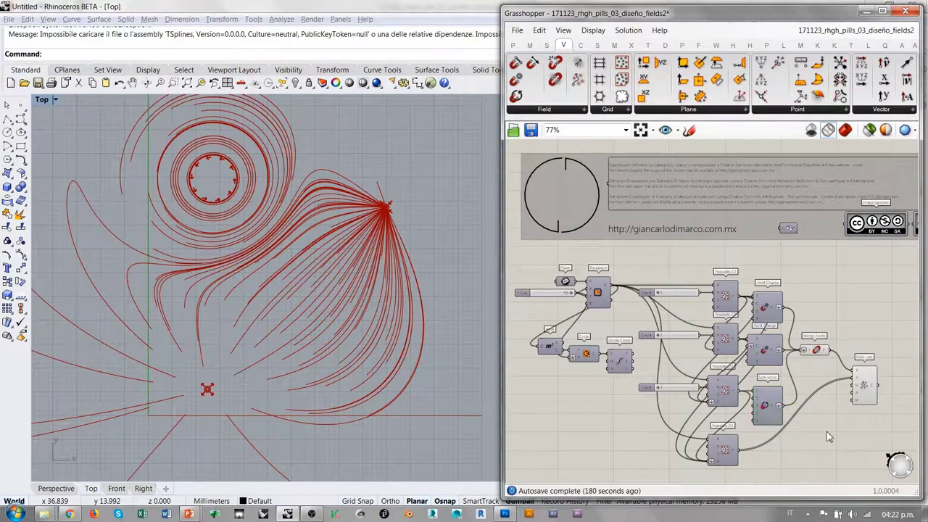
Step: Preview Merge Fields and Field Line to highlight the red field-line curves in Rhino
{"action": "left_click", "coordinate": [815, 352]}
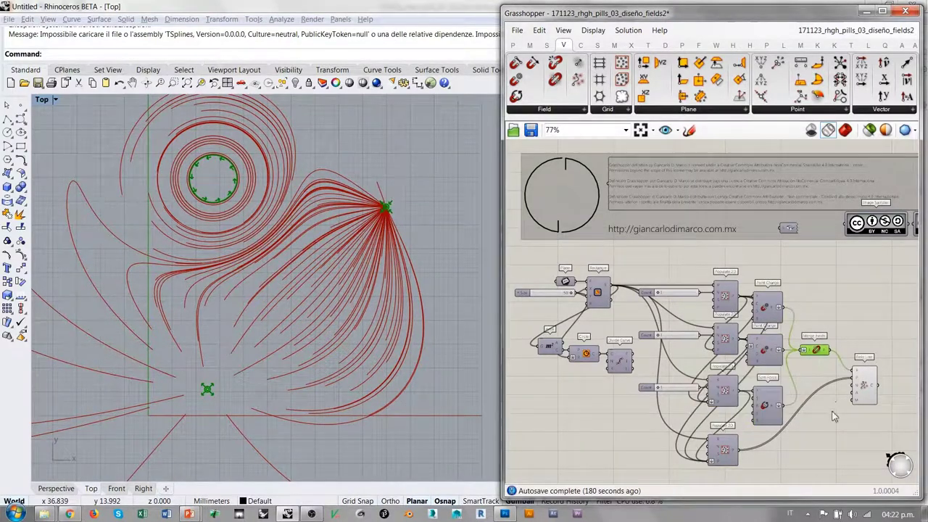
{"action": "left_click_drag", "start_coordinate": [815, 351], "coordinate": [820, 350]}
{"action": "left_click", "coordinate": [806, 364]}
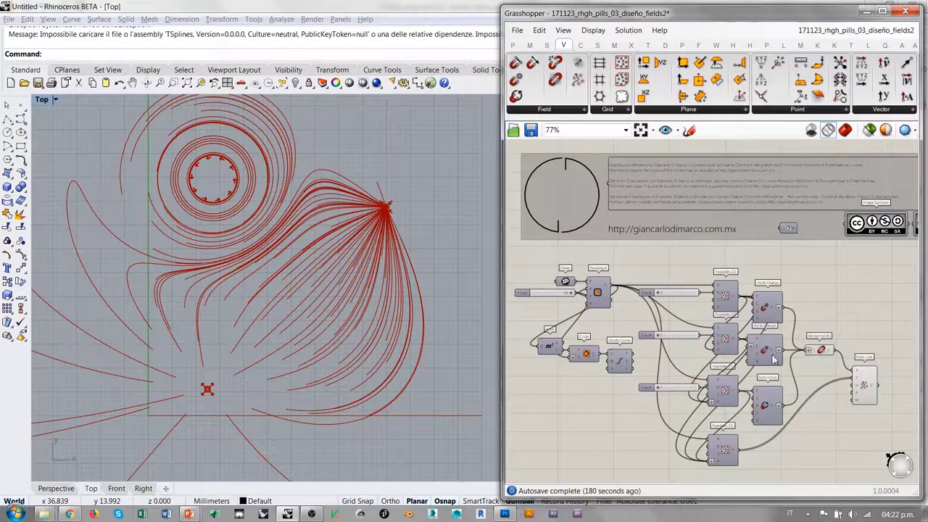
{"action": "left_click", "coordinate": [869, 382]}
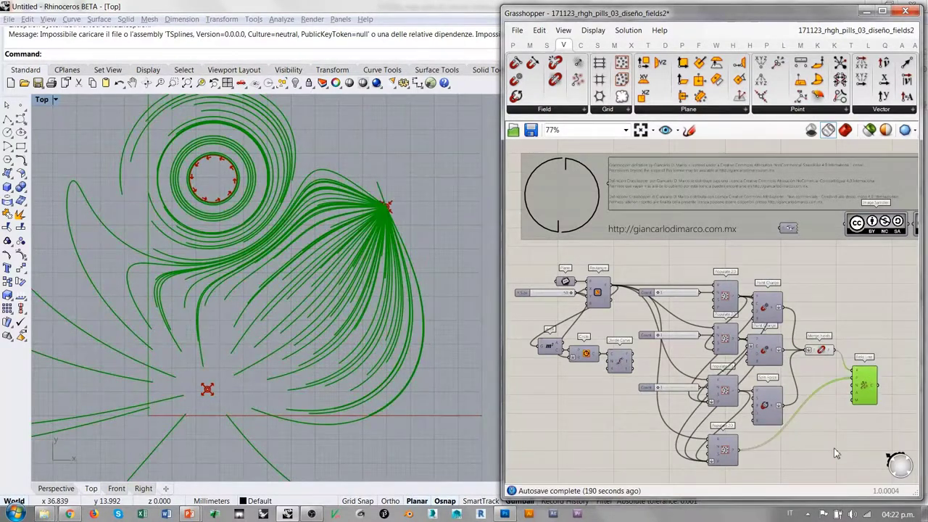
{"action": "left_click", "coordinate": [864, 421]}
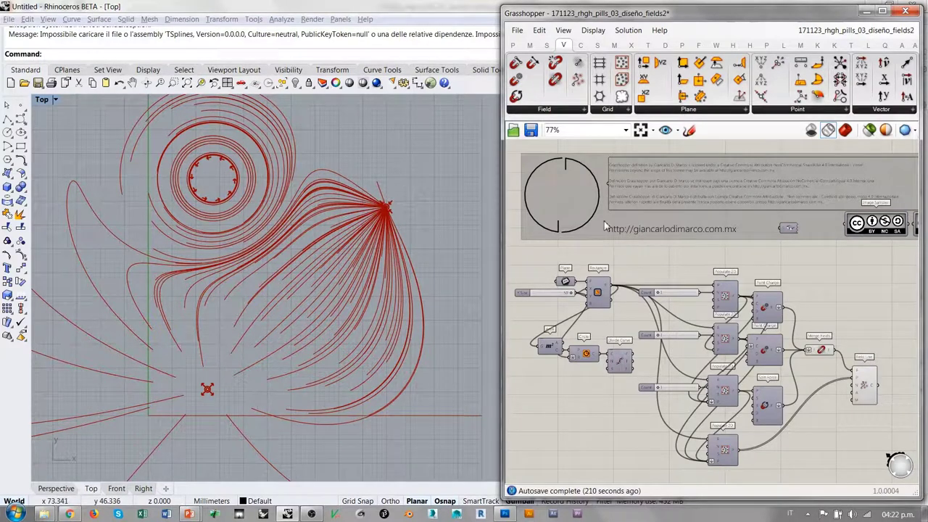
Step: Raise the first, second and third Count sliders to 4, 7 and 5
{"action": "scroll", "coordinate": [692, 273], "scroll_direction": "up", "scroll_amount": 5}
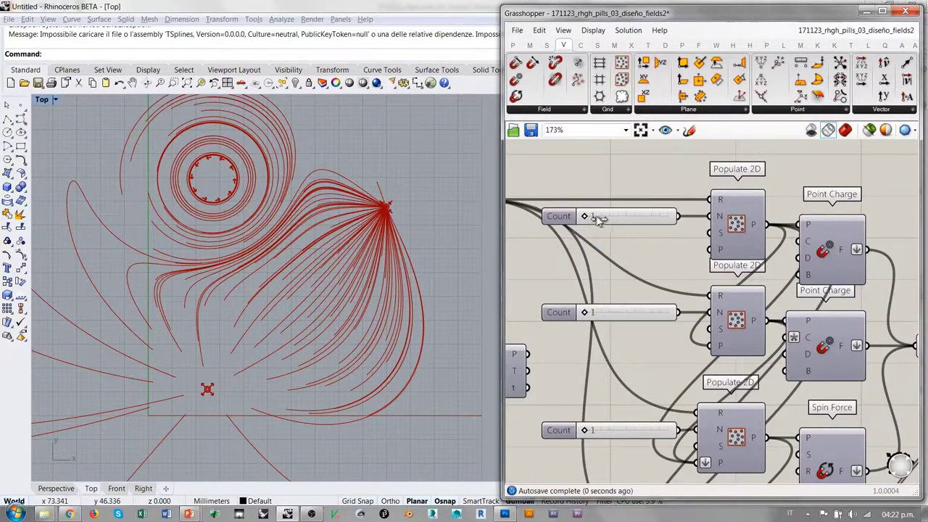
{"action": "left_click_drag", "start_coordinate": [599, 219], "coordinate": [620, 216]}
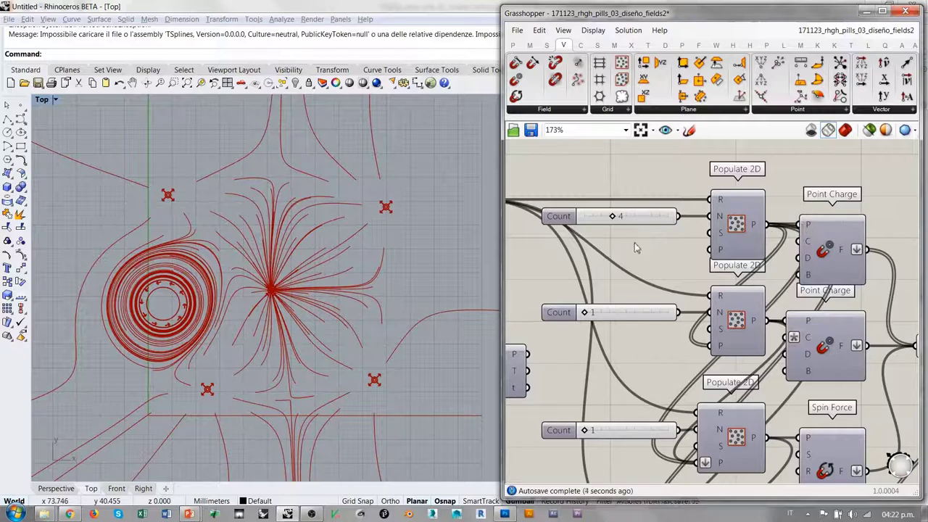
{"action": "left_click_drag", "start_coordinate": [585, 311], "coordinate": [640, 313]}
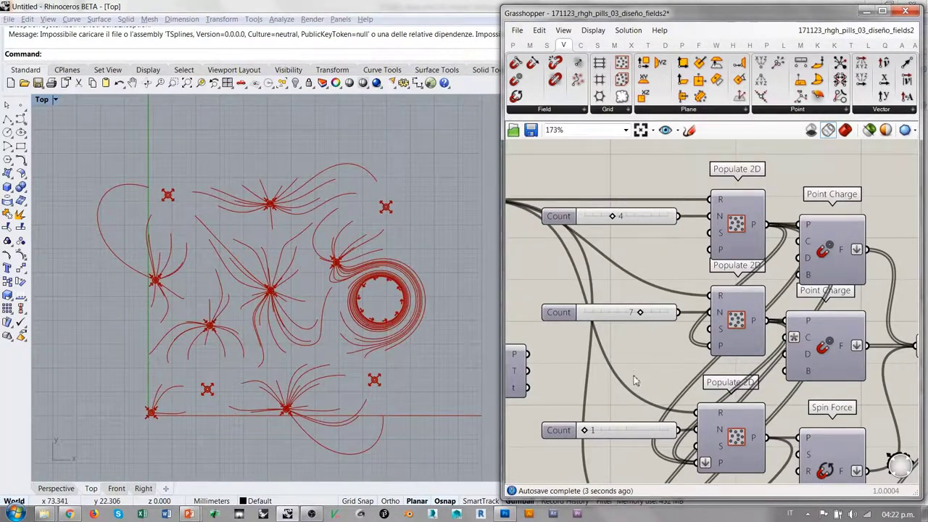
{"action": "right_click_drag", "start_coordinate": [635, 380], "coordinate": [632, 278]}
{"action": "left_click_drag", "start_coordinate": [582, 328], "coordinate": [622, 326]}
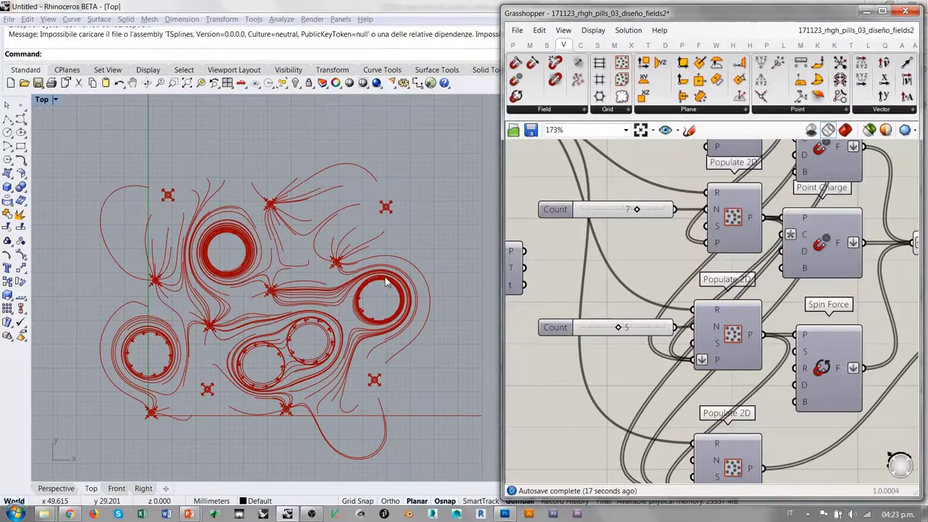
Step: Zoom the Top view onto one ring of arrow-marked charges, then select the second Point Charge
{"action": "scroll", "coordinate": [636, 278], "scroll_direction": "down", "scroll_amount": 2}
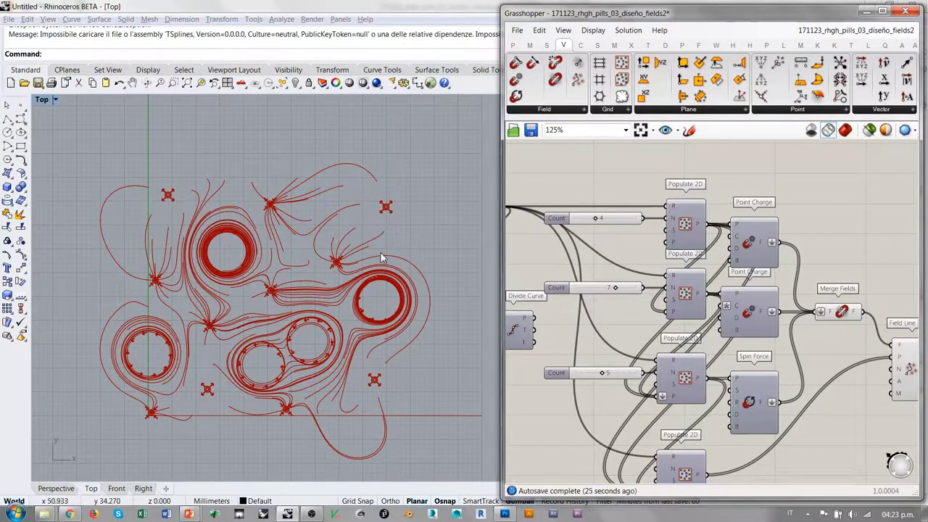
{"action": "right_click_drag", "start_coordinate": [293, 274], "coordinate": [343, 248]}
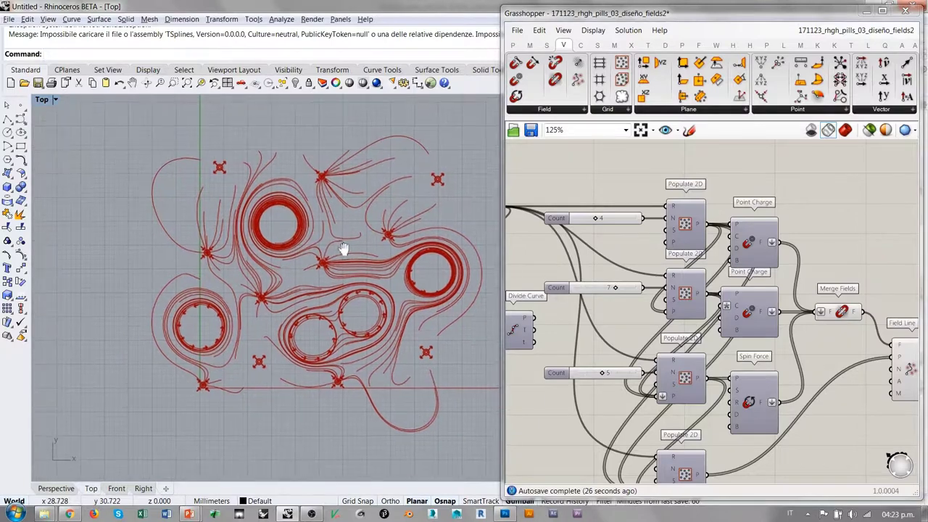
{"action": "scroll", "coordinate": [214, 337], "scroll_direction": "up", "scroll_amount": 8}
{"action": "right_click_drag", "start_coordinate": [245, 297], "coordinate": [374, 212]}
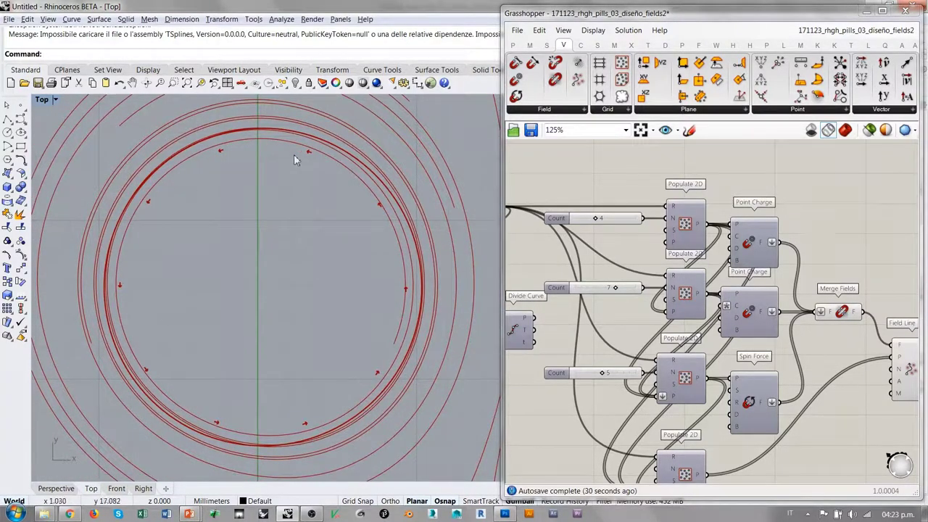
{"action": "scroll", "coordinate": [253, 353], "scroll_direction": "down", "scroll_amount": 3}
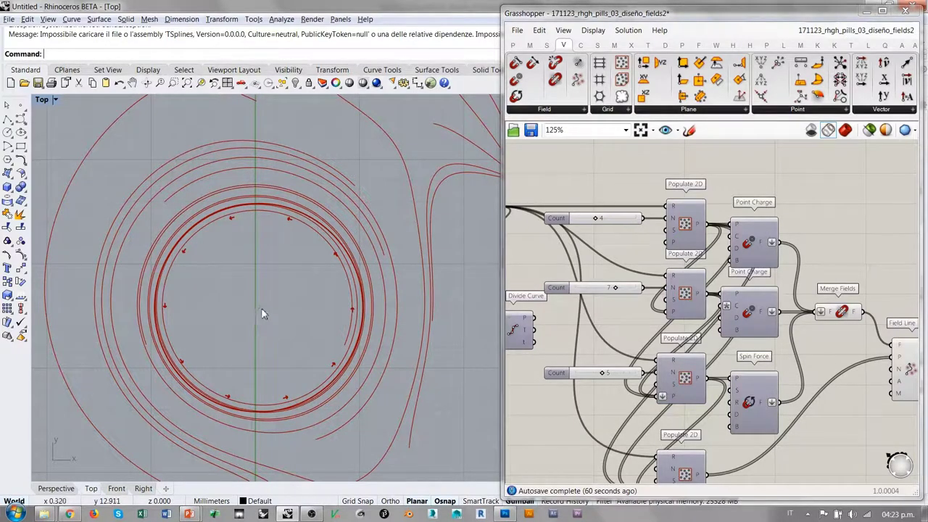
{"action": "left_click", "coordinate": [754, 312]}
Step: Feed the 7-point Populate 2D output into Spin Force's P input to create spirals
{"action": "scroll", "coordinate": [758, 392], "scroll_direction": "up", "scroll_amount": 4}
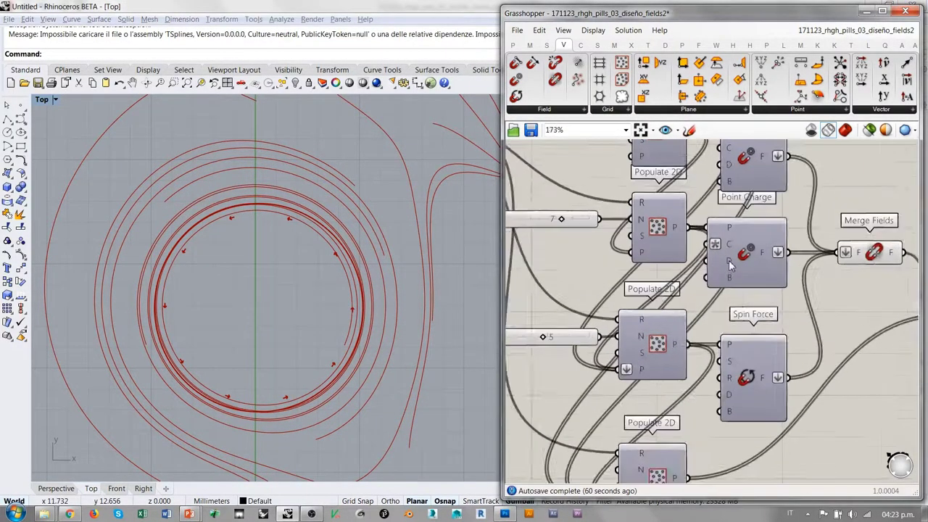
{"action": "left_click", "coordinate": [762, 372], "text": "shift"}
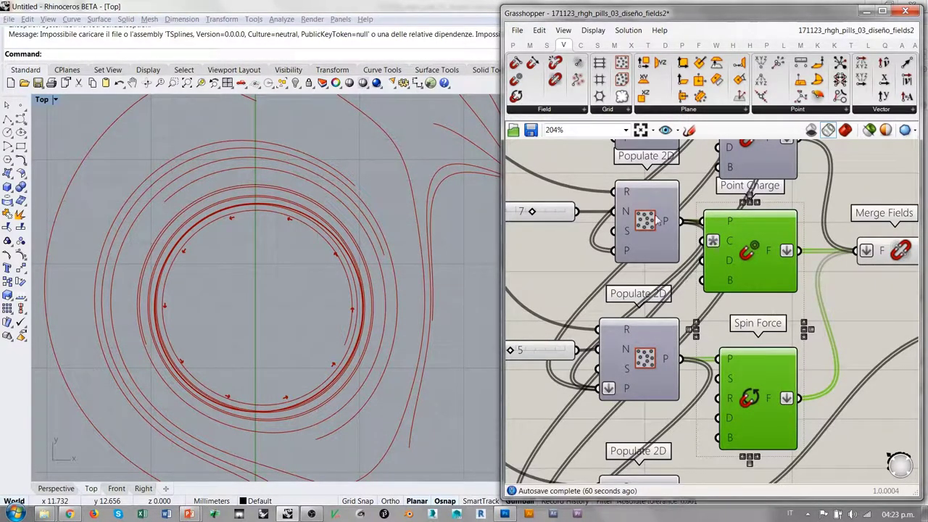
{"action": "left_click", "coordinate": [588, 272]}
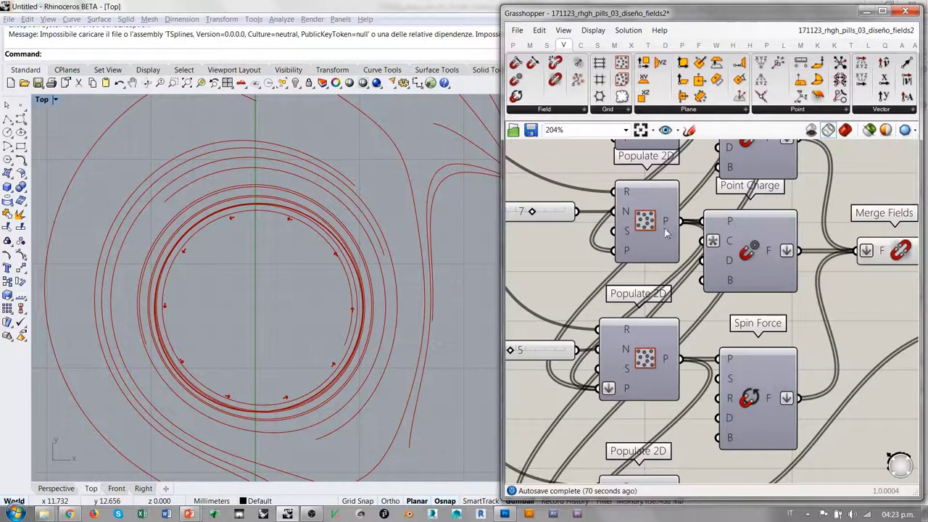
{"action": "left_click_drag", "start_coordinate": [684, 224], "coordinate": [723, 359]}
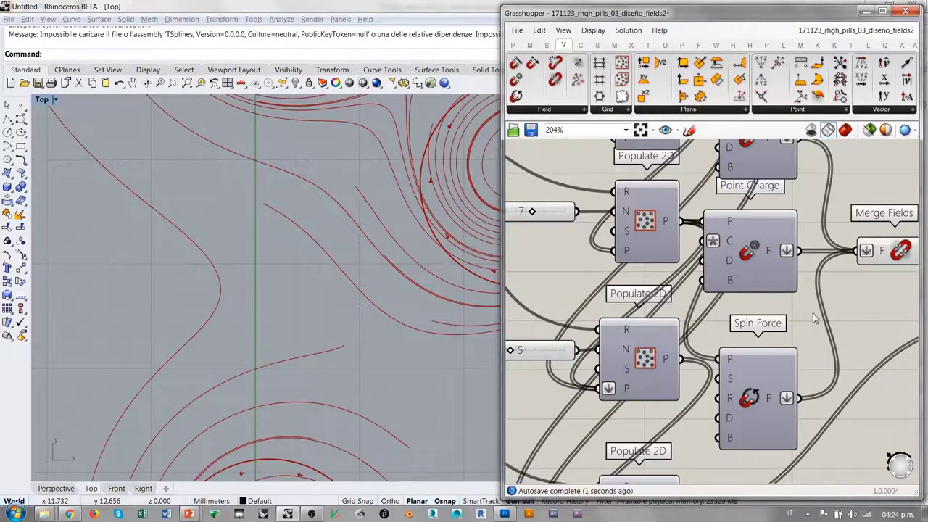
Step: Zoom out the Top view to show all seven red spiral vortices
{"action": "scroll", "coordinate": [398, 267], "scroll_direction": "down", "scroll_amount": 3}
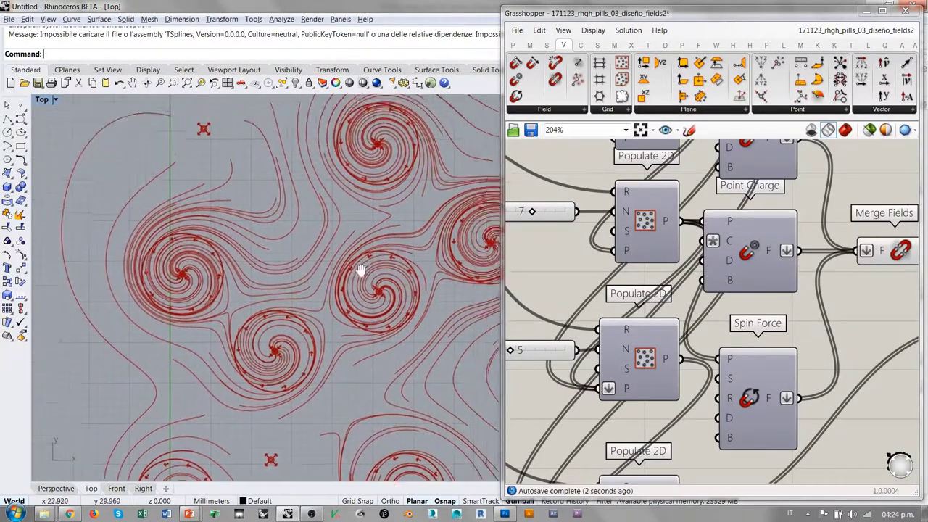
{"action": "scroll", "coordinate": [354, 189], "scroll_direction": "up", "scroll_amount": 1}
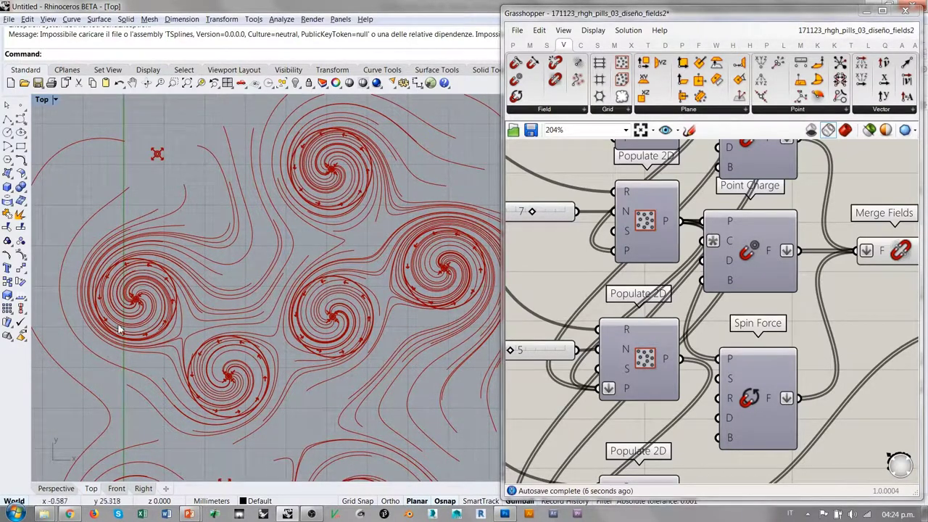
{"action": "scroll", "coordinate": [260, 340], "scroll_direction": "down", "scroll_amount": 3}
{"action": "scroll", "coordinate": [262, 284], "scroll_direction": "up", "scroll_amount": 2}
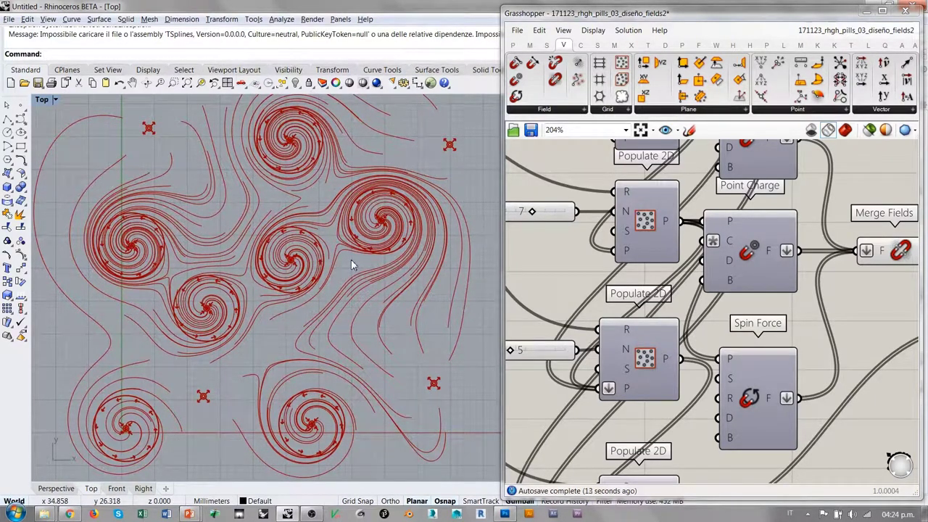
{"action": "scroll", "coordinate": [351, 260], "scroll_direction": "down", "scroll_amount": 2}
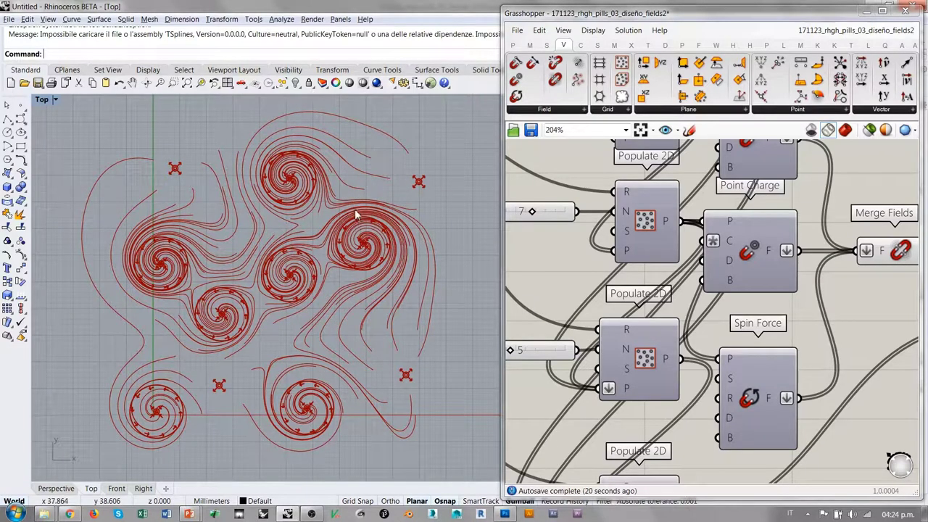
{"action": "scroll", "coordinate": [586, 276], "scroll_direction": "down", "scroll_amount": 3}
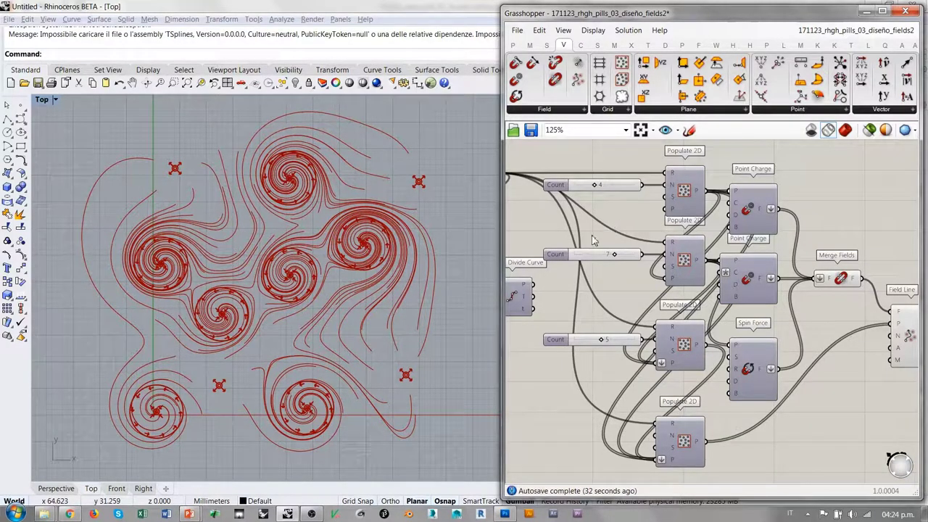
{"action": "right_click_drag", "start_coordinate": [611, 237], "coordinate": [686, 253]}
Step: Preview the Circle and Divide Curve components to see the points dividing the circle
{"action": "scroll", "coordinate": [686, 252], "scroll_direction": "down", "scroll_amount": 3}
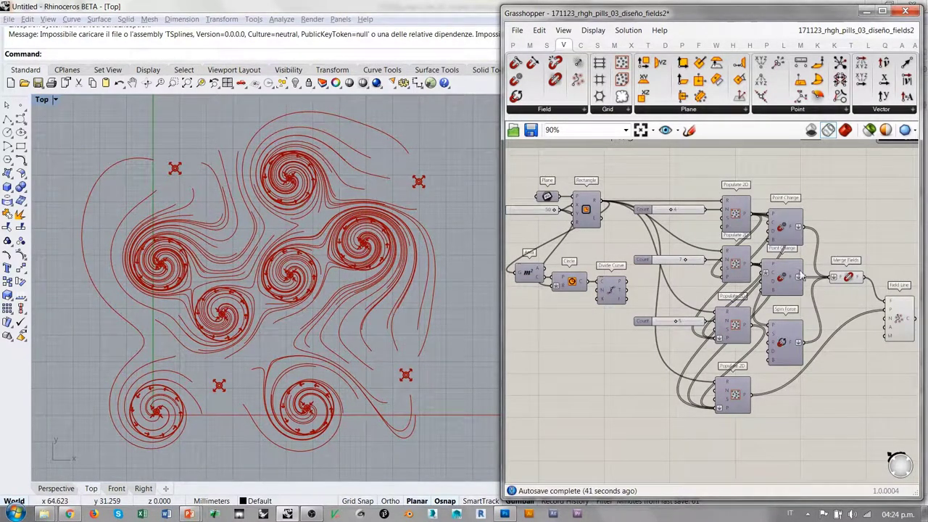
{"action": "right_click_drag", "start_coordinate": [532, 288], "coordinate": [586, 301]}
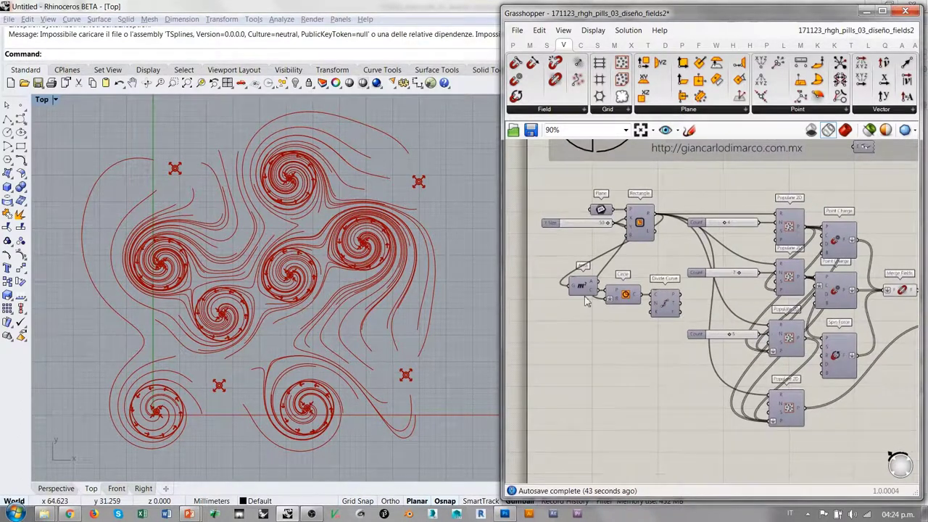
{"action": "left_click", "coordinate": [626, 296]}
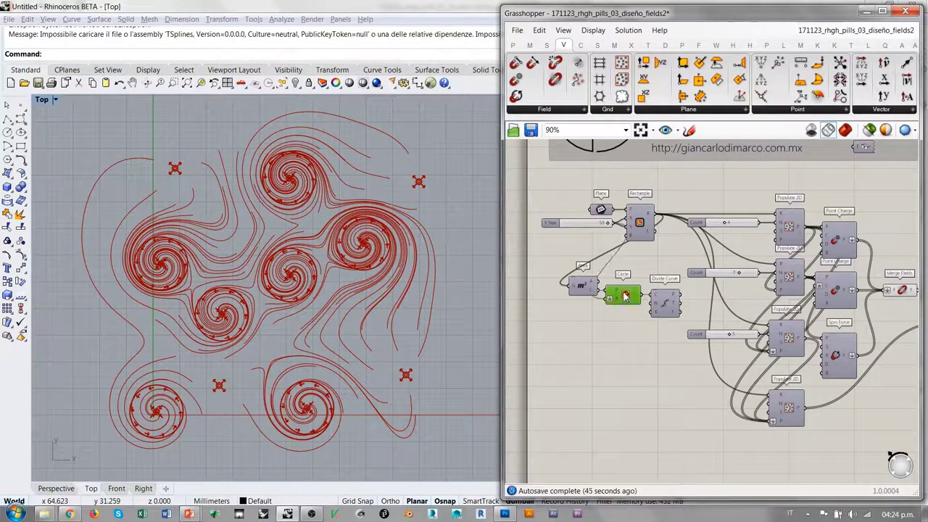
{"action": "left_click", "coordinate": [622, 262]}
{"action": "scroll", "coordinate": [597, 287], "scroll_direction": "up", "scroll_amount": 3}
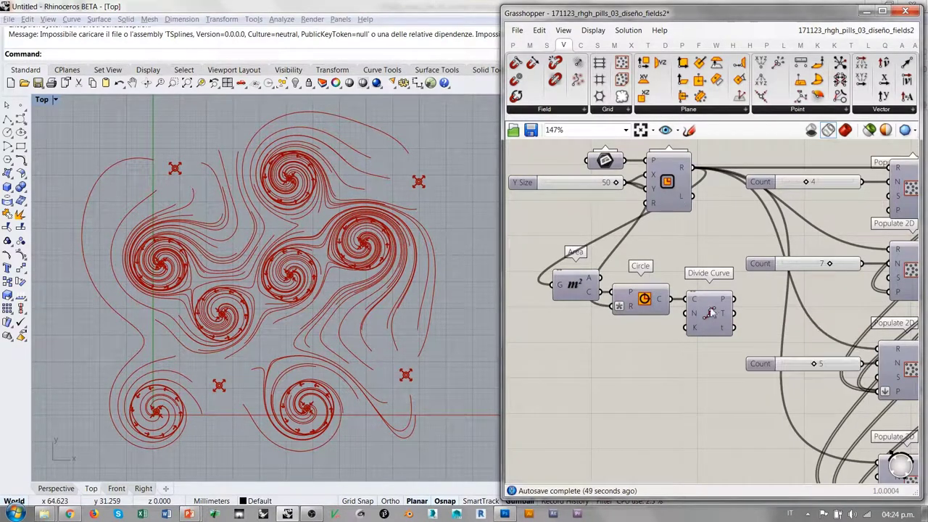
{"action": "right_click_drag", "start_coordinate": [683, 383], "coordinate": [557, 355]}
{"action": "left_click", "coordinate": [570, 311]}
{"action": "left_click", "coordinate": [605, 340]}
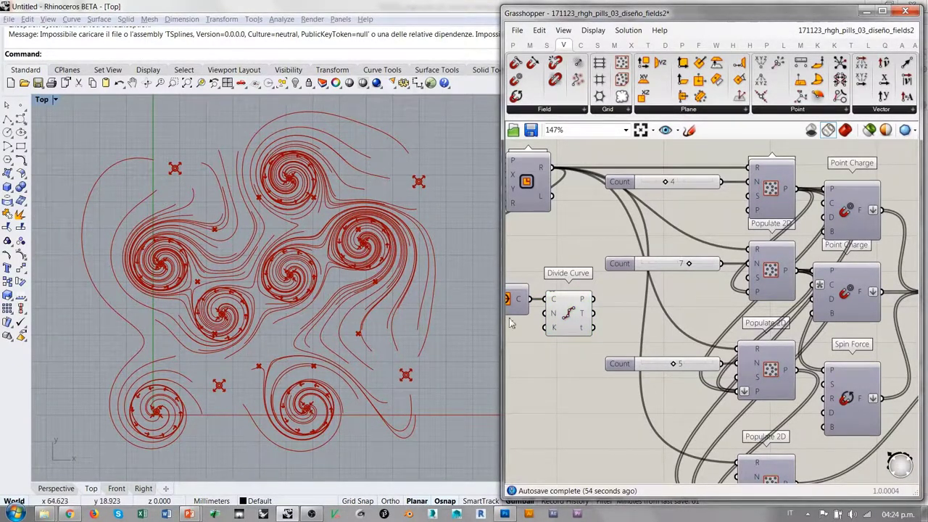
{"action": "left_click", "coordinate": [569, 312]}
{"action": "left_click", "coordinate": [570, 374]}
{"action": "right_click_drag", "start_coordinate": [569, 375], "coordinate": [552, 361]}
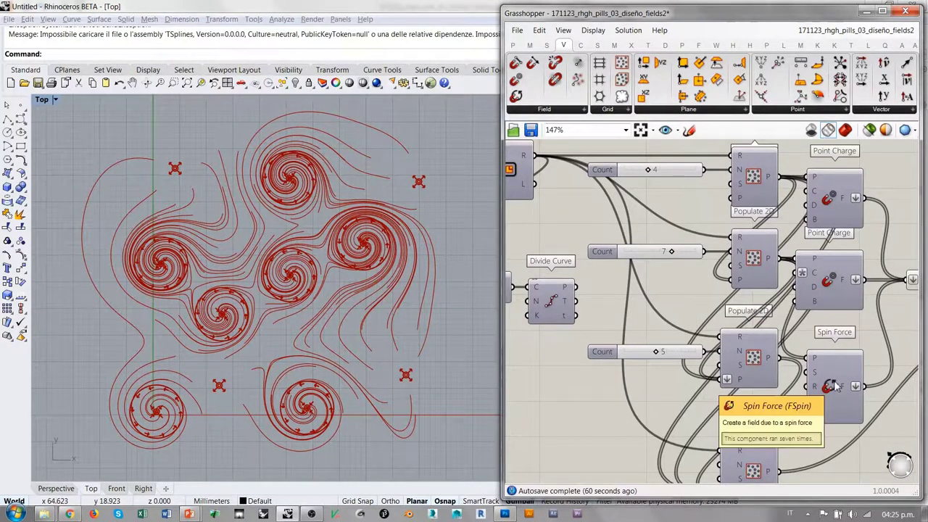
Step: Connect Divide Curve's P output to Spin Force's P input, forming a ring of spirals
{"action": "left_click_drag", "start_coordinate": [575, 287], "coordinate": [798, 261]}
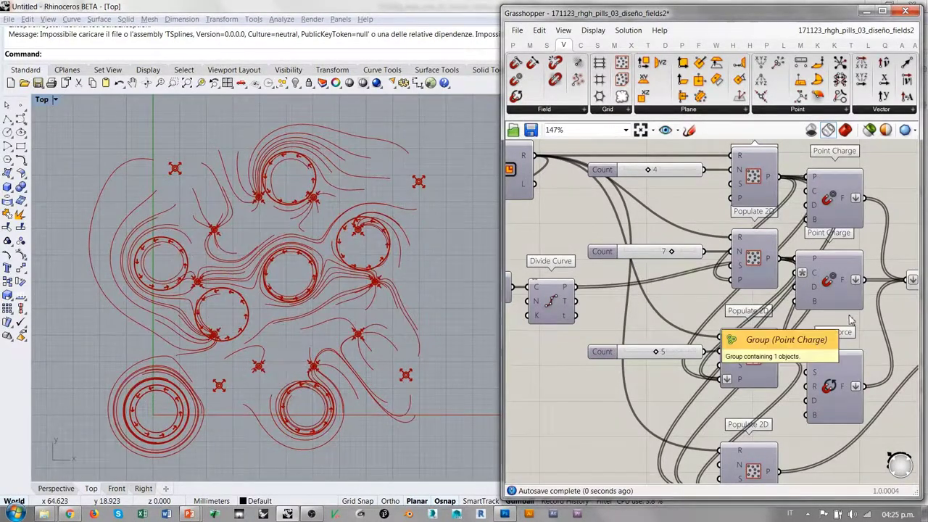
{"action": "right_click_drag", "start_coordinate": [756, 319], "coordinate": [712, 302]}
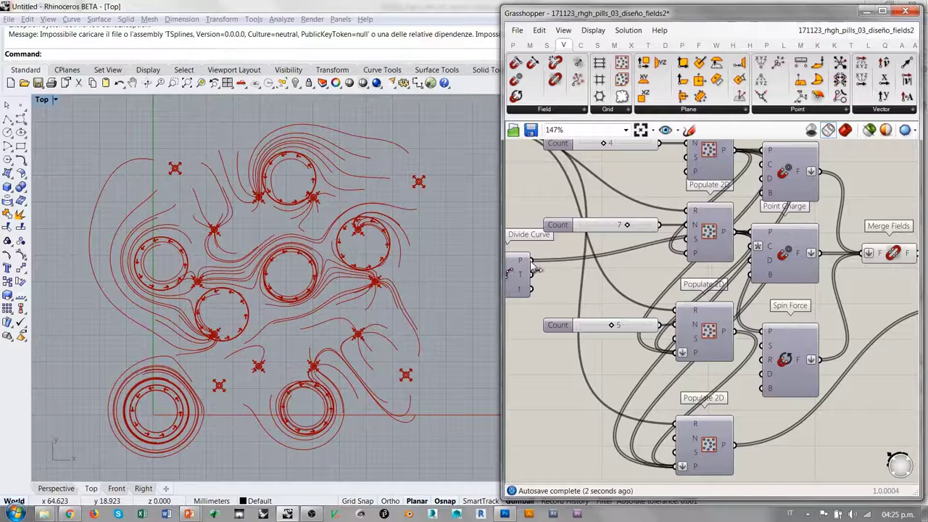
{"action": "left_click_drag", "start_coordinate": [532, 261], "coordinate": [766, 332]}
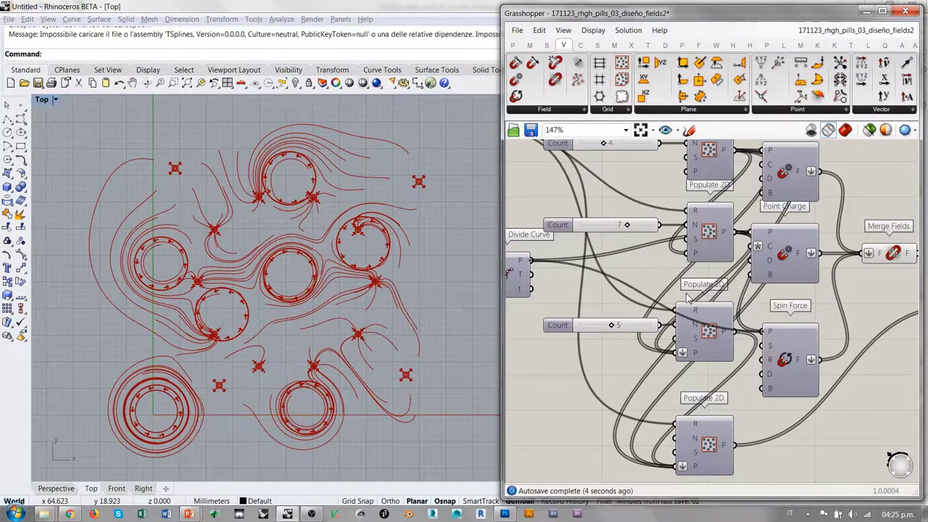
{"action": "scroll", "coordinate": [635, 286], "scroll_direction": "down", "scroll_amount": 2}
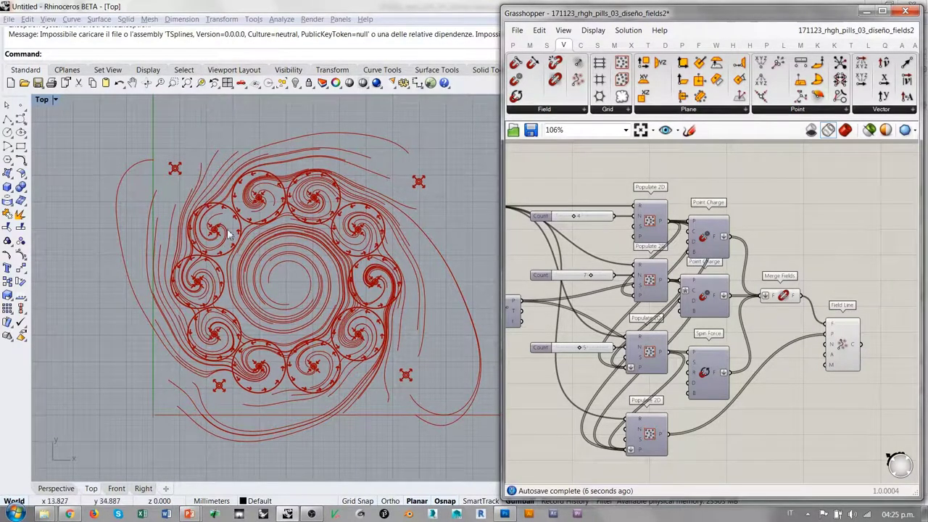
Step: Refresh the Merge Fields preview so only the red spiral-ring field lines remain visible
{"action": "left_click", "coordinate": [776, 298]}
{"action": "left_click", "coordinate": [804, 256]}
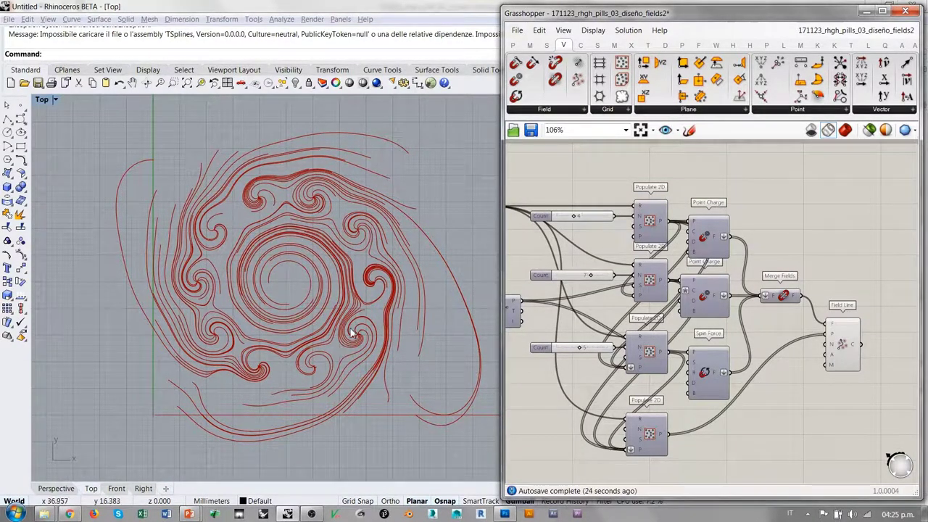
{"action": "scroll", "coordinate": [320, 311], "scroll_direction": "up", "scroll_amount": 1}
{"action": "scroll", "coordinate": [327, 321], "scroll_direction": "up", "scroll_amount": 3}
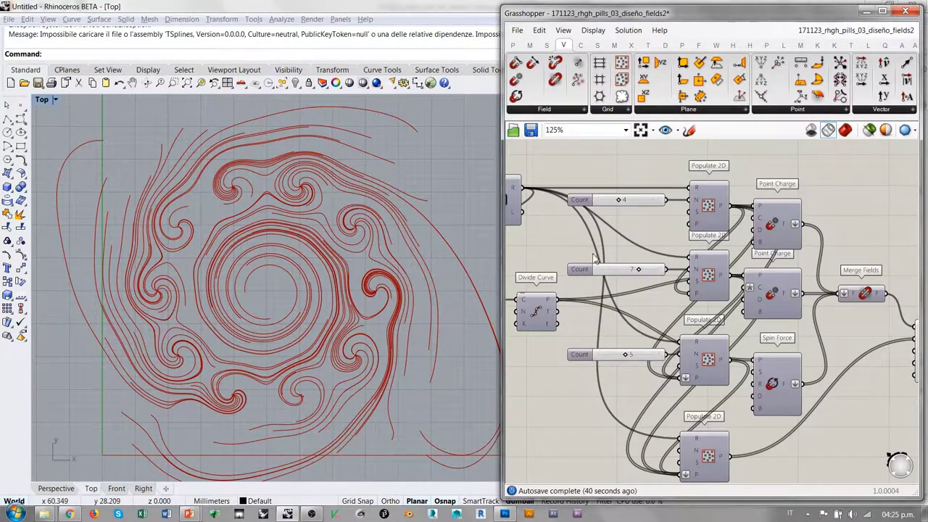
{"action": "right_click_drag", "start_coordinate": [758, 298], "coordinate": [742, 247]}
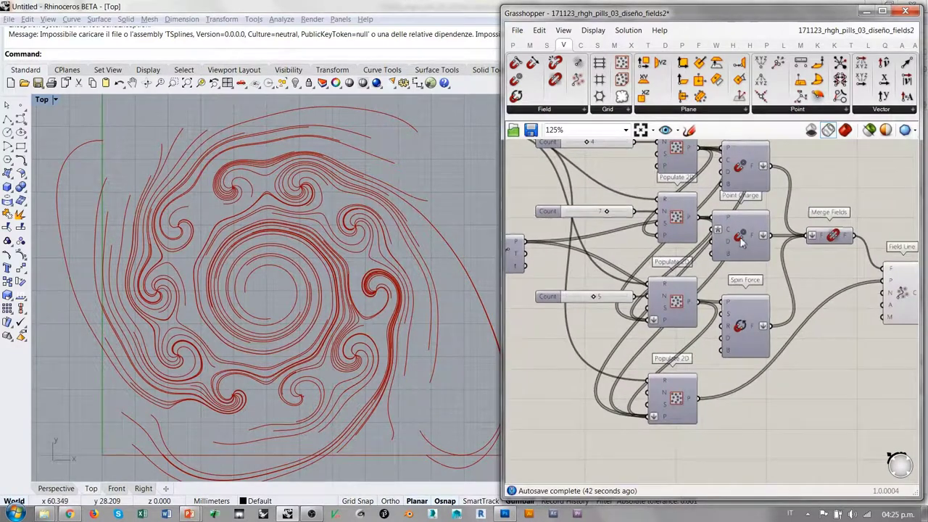
Step: Add a List Length component from the canvas search, then delete it
{"action": "right_click_drag", "start_coordinate": [595, 246], "coordinate": [685, 245]}
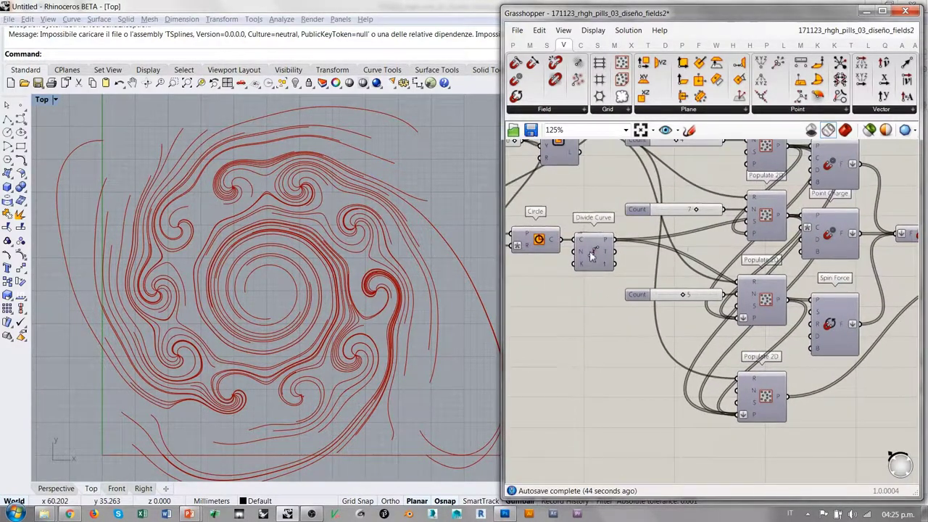
{"action": "mouse_move", "coordinate": [818, 231]}
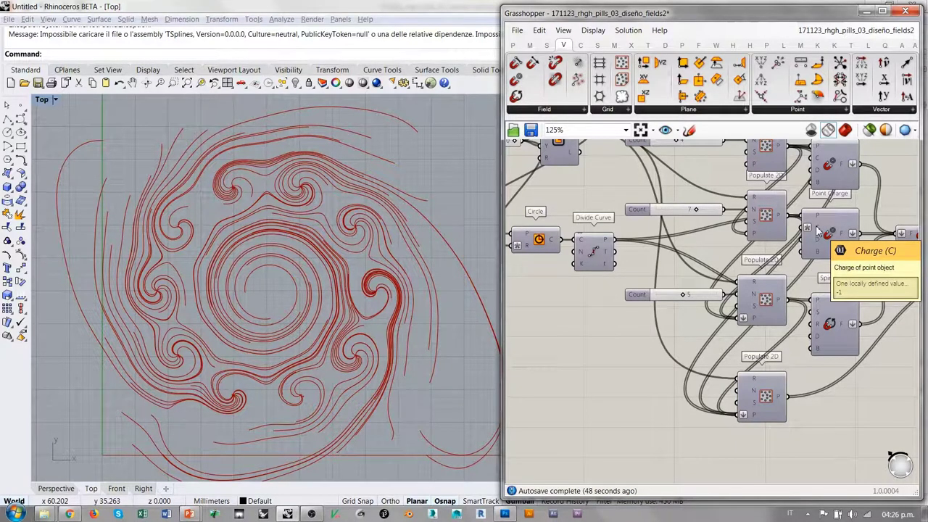
{"action": "double_click", "coordinate": [578, 348]}
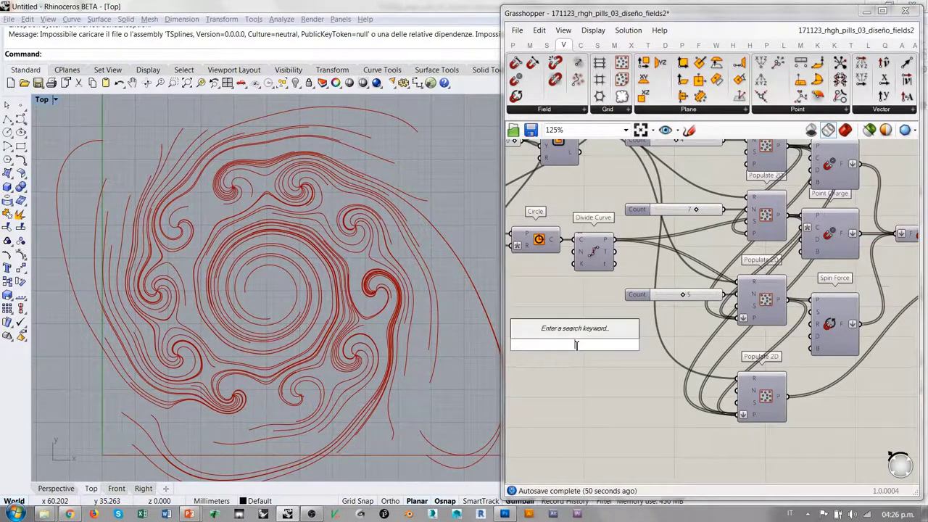
{"action": "type", "text": "length"}
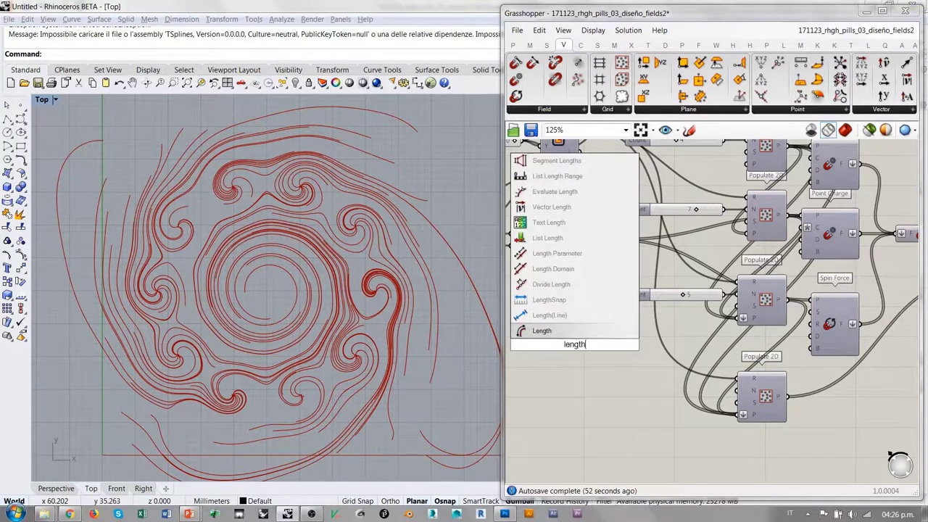
{"action": "left_click", "coordinate": [549, 238]}
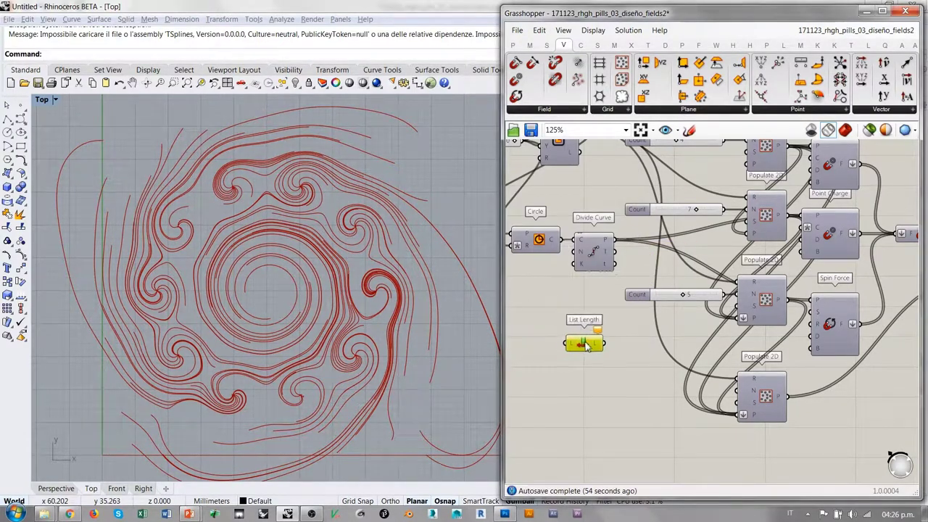
{"action": "key", "text": "Delete"}
Step: Create a 10<20 number slider and wire it into Divide Curve's N input
{"action": "right_click_drag", "start_coordinate": [551, 319], "coordinate": [622, 349]}
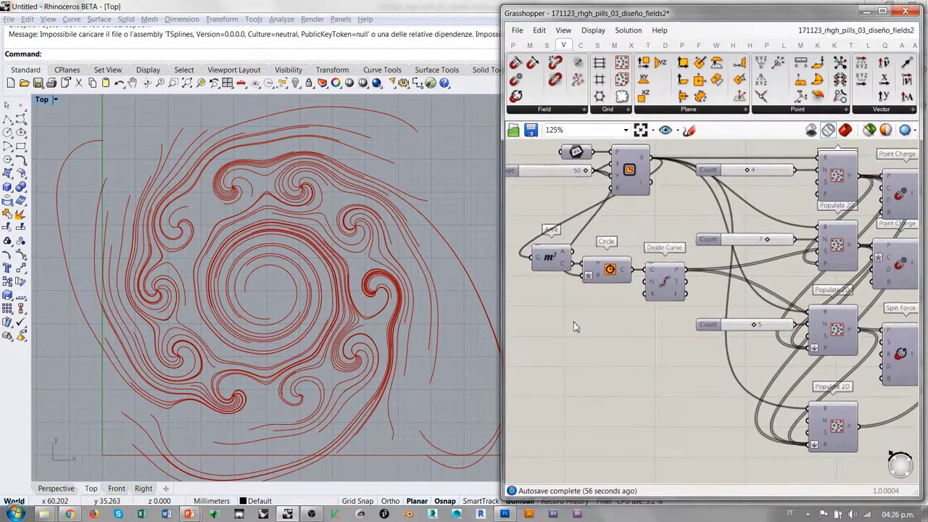
{"action": "double_click", "coordinate": [574, 322]}
{"action": "type", "text": "10<20"}
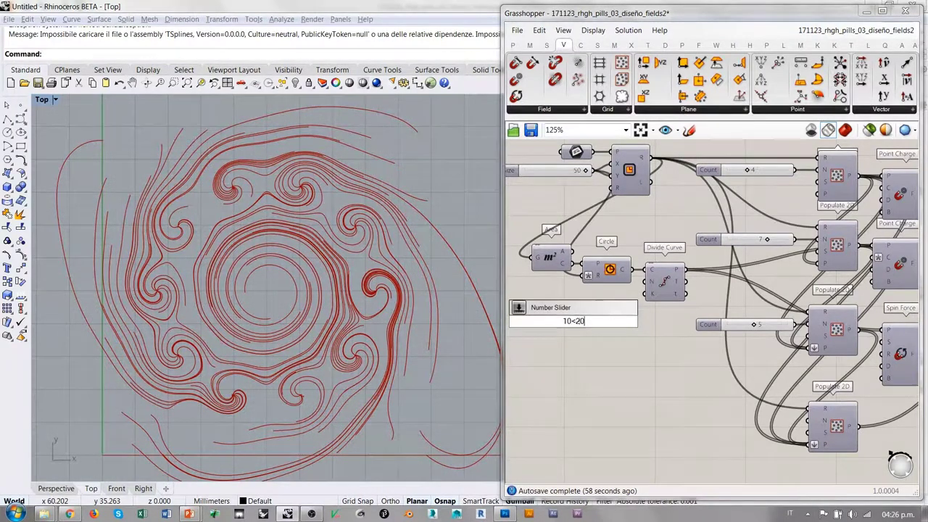
{"action": "key", "text": "Return"}
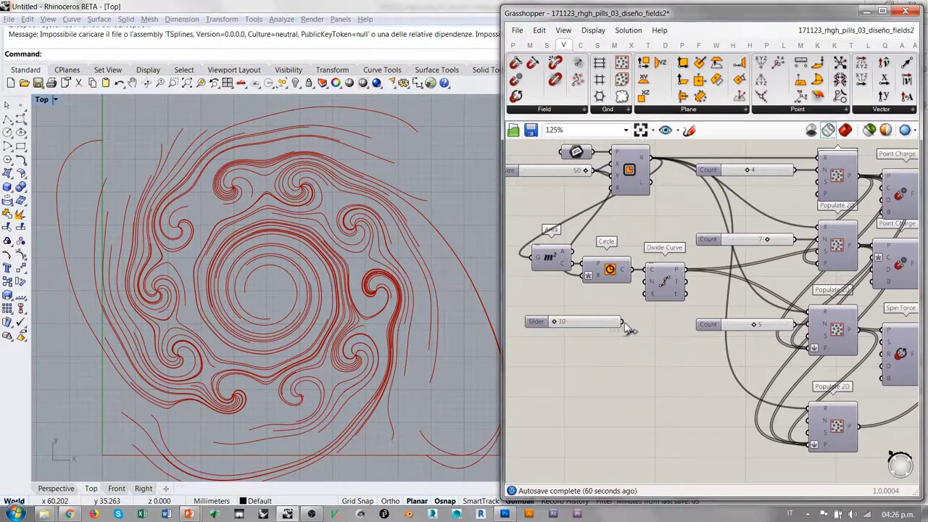
{"action": "left_click_drag", "start_coordinate": [622, 323], "coordinate": [650, 281]}
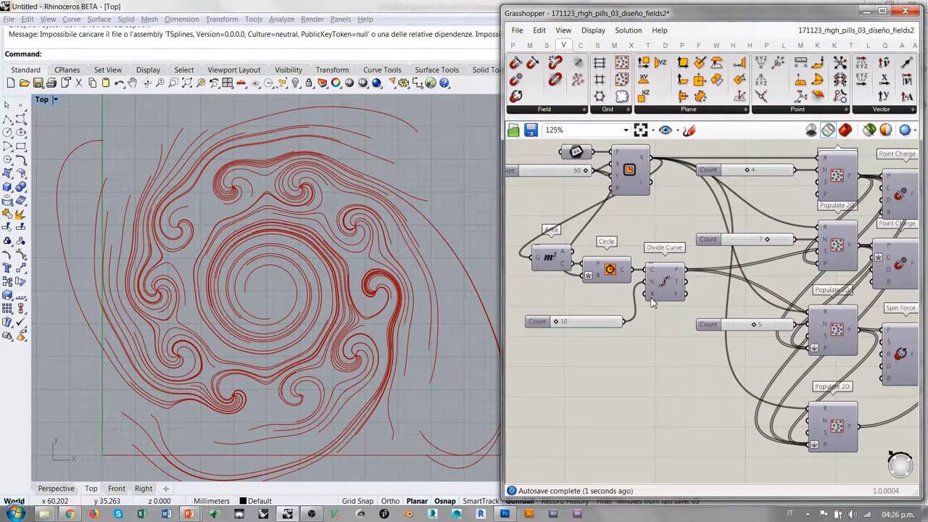
{"action": "left_click", "coordinate": [599, 325]}
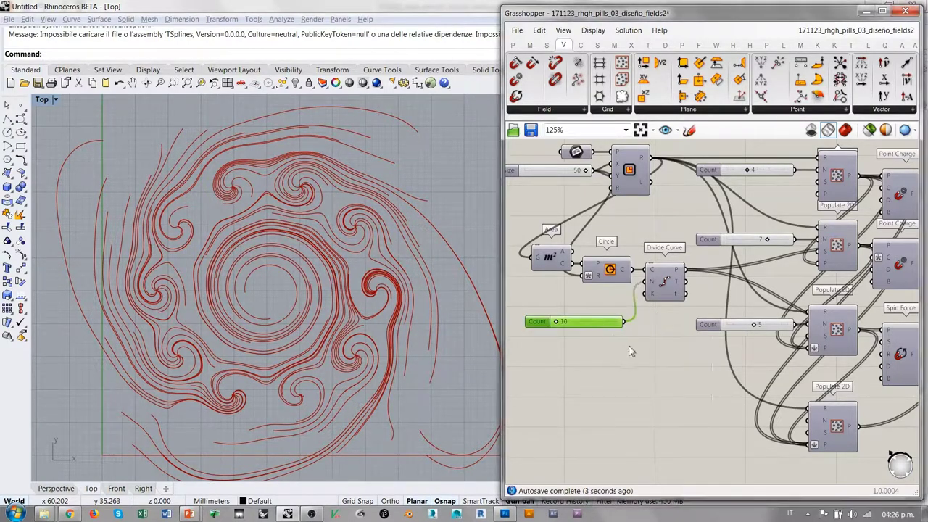
Step: Place a Repeat Data component from the 'repe' canvas search
{"action": "right_click_drag", "start_coordinate": [676, 332], "coordinate": [615, 344]}
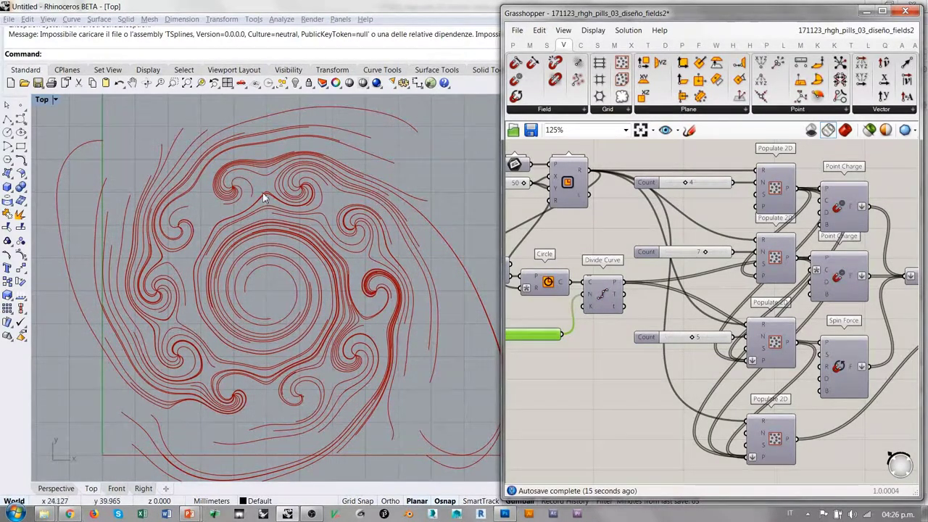
{"action": "right_click_drag", "start_coordinate": [595, 368], "coordinate": [646, 360]}
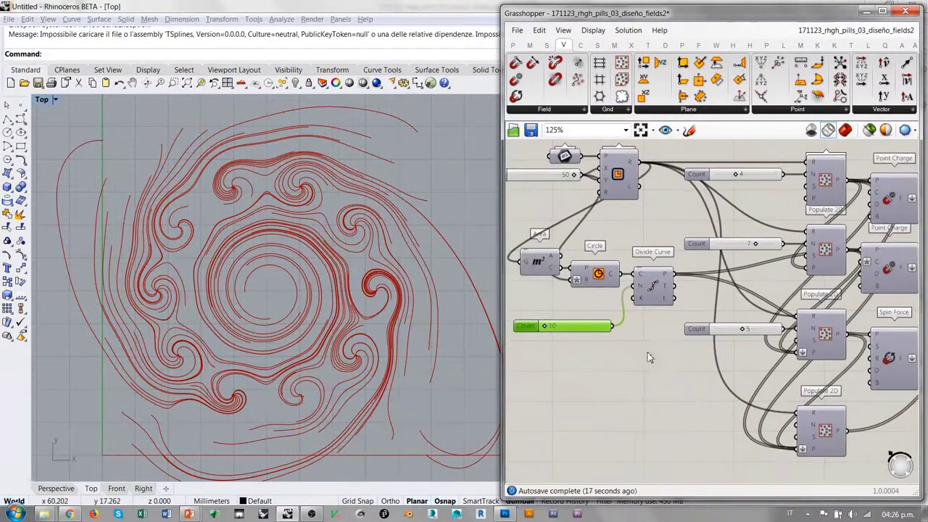
{"action": "left_click", "coordinate": [586, 349]}
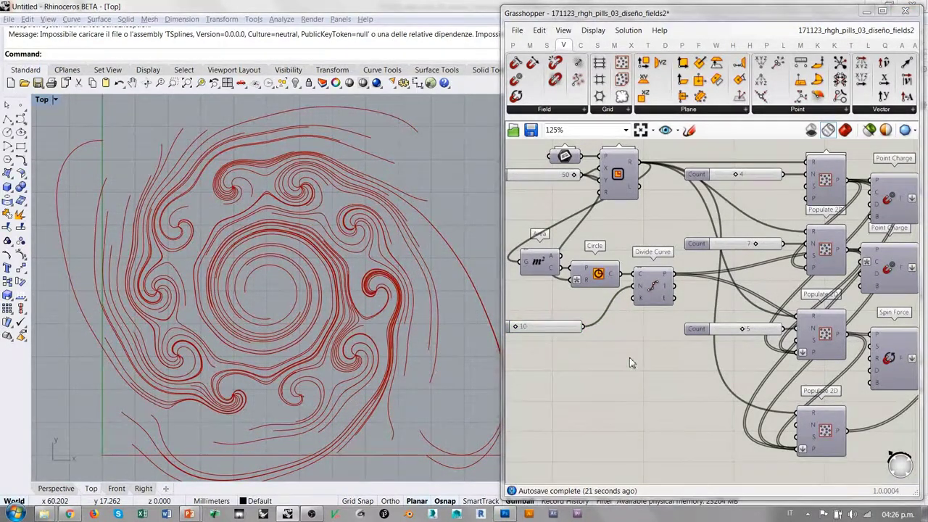
{"action": "double_click", "coordinate": [629, 357]}
{"action": "type", "text": "repe"}
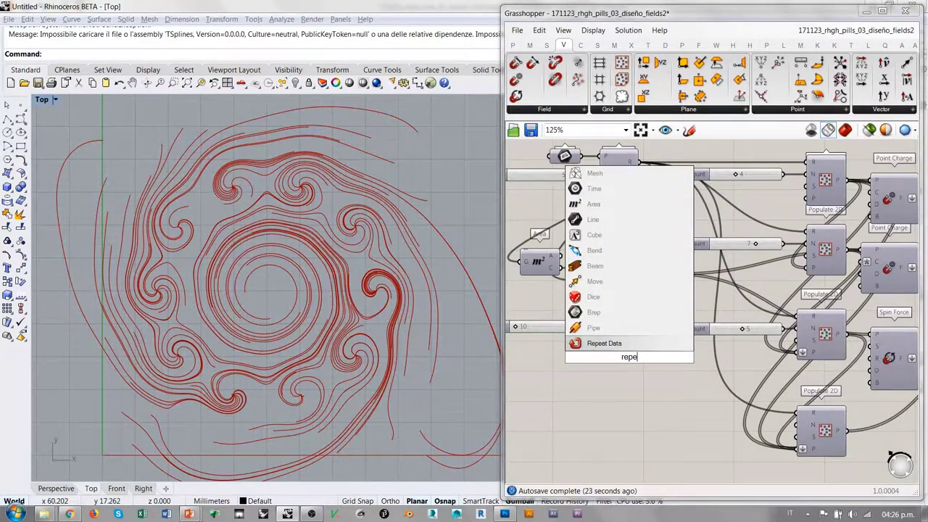
{"action": "key", "text": "Return"}
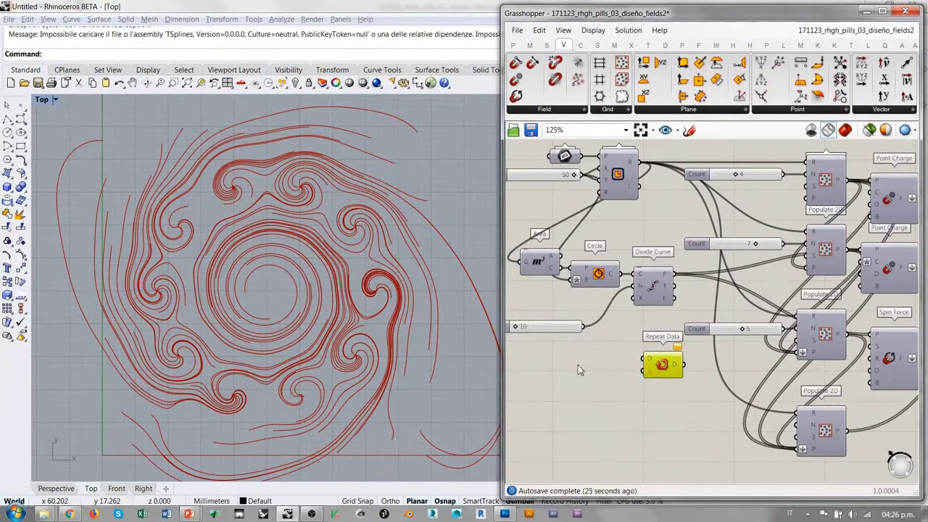
Step: Add panels holding 1 and -1, wire them into Repeat Data, and tuck it beneath Divide Curve
{"action": "double_click", "coordinate": [578, 365]}
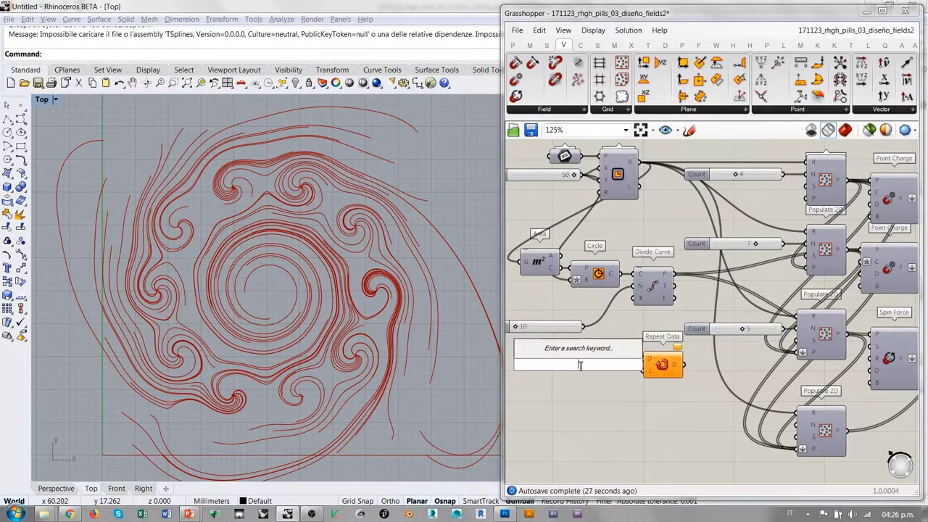
{"action": "type", "text": "panel"}
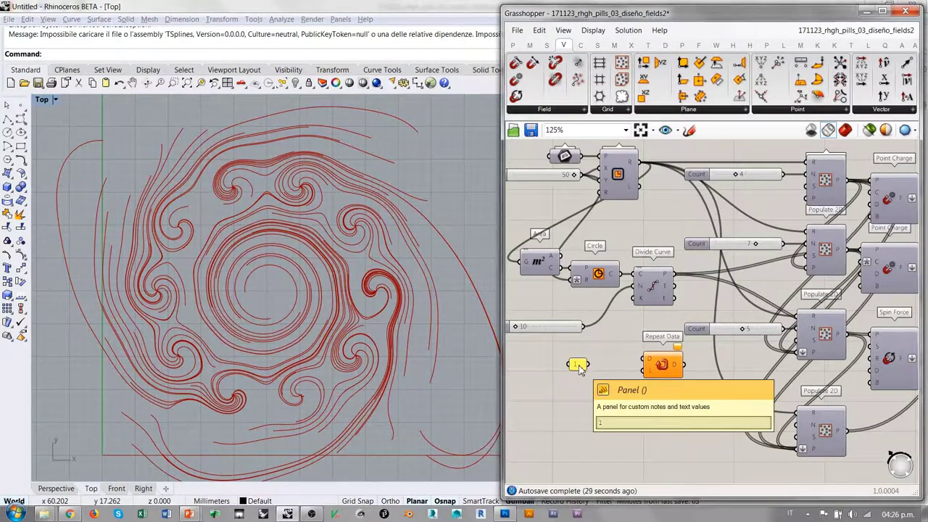
{"action": "left_click", "coordinate": [576, 391]}
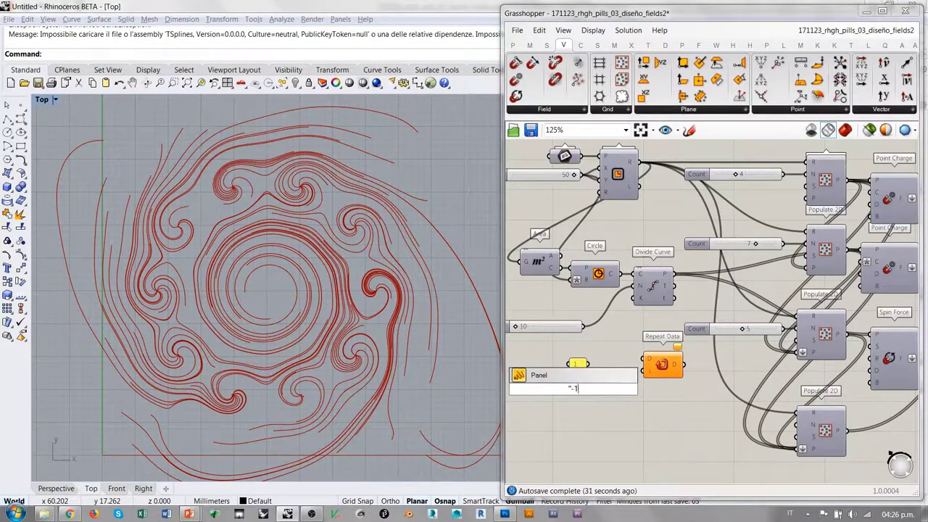
{"action": "left_click_drag", "start_coordinate": [588, 364], "coordinate": [644, 360]}
{"action": "left_click_drag", "start_coordinate": [586, 389], "coordinate": [644, 371]}
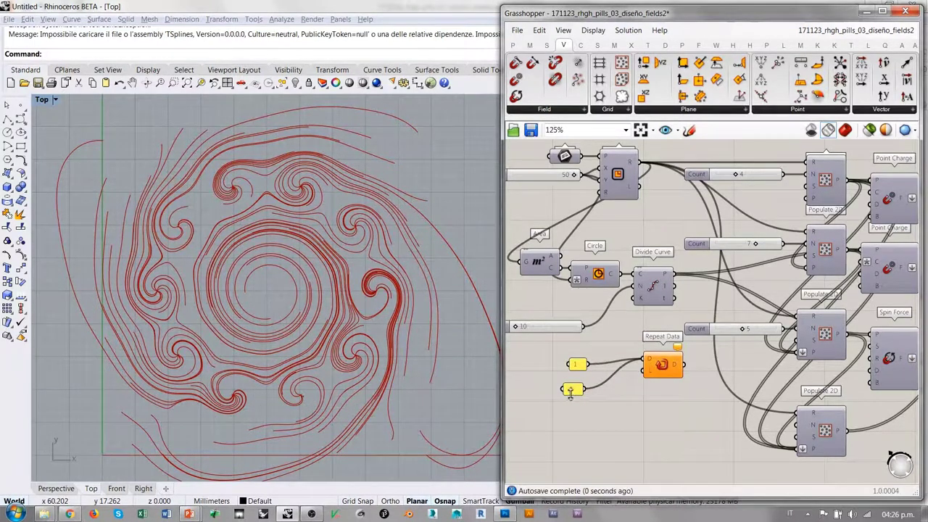
{"action": "left_click_drag", "start_coordinate": [571, 392], "coordinate": [576, 382]}
{"action": "left_click_drag", "start_coordinate": [583, 326], "coordinate": [644, 372]}
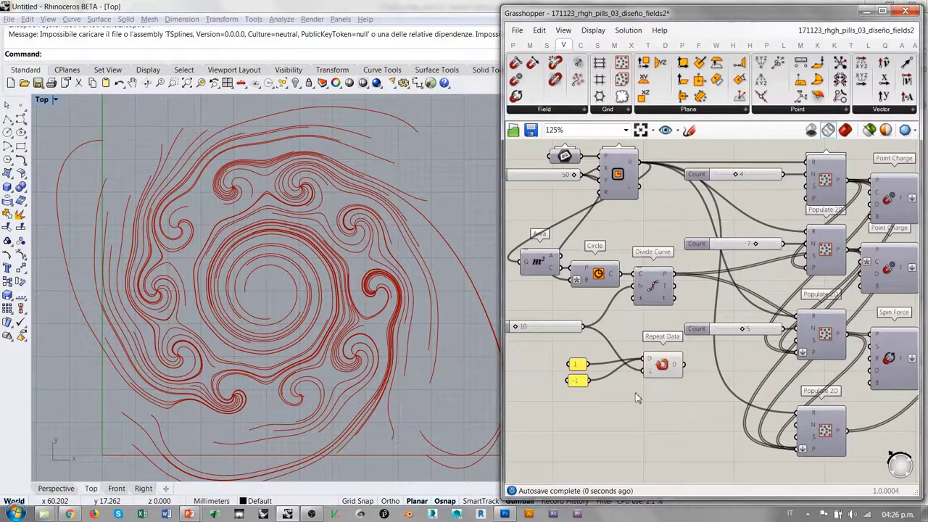
{"action": "right_click_drag", "start_coordinate": [647, 405], "coordinate": [572, 436]}
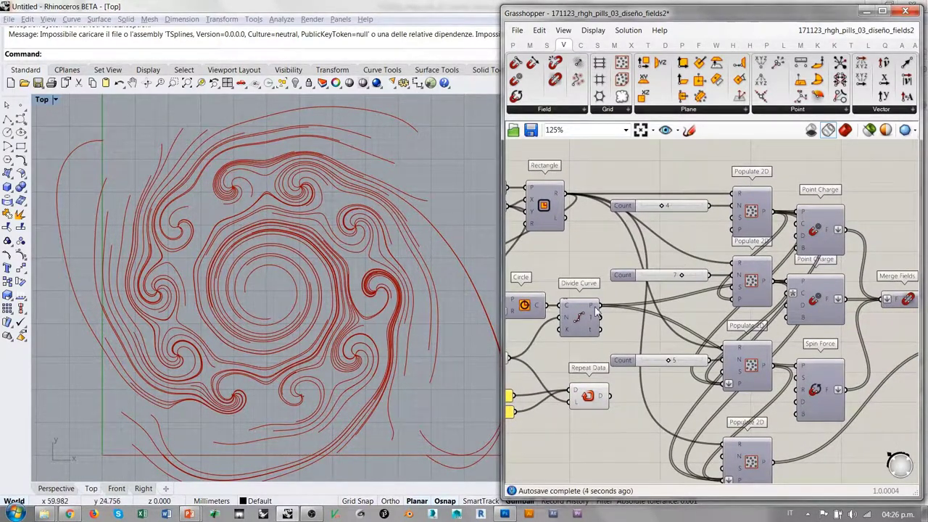
{"action": "left_click_drag", "start_coordinate": [599, 398], "coordinate": [787, 297]}
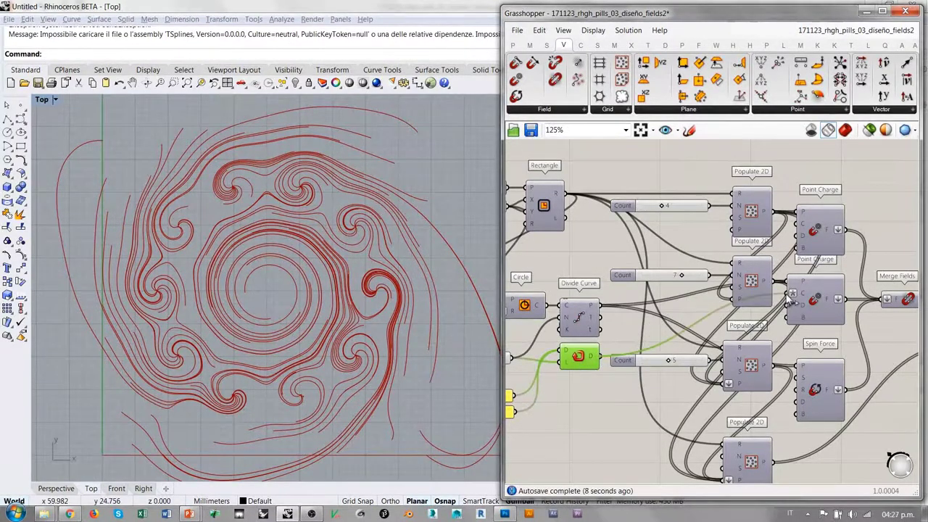
{"action": "left_click", "coordinate": [804, 350]}
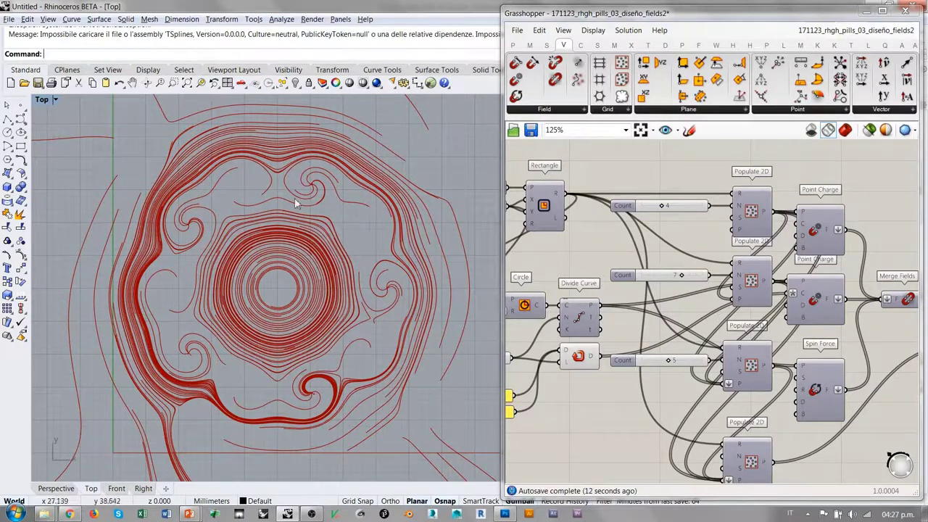
Step: Extend the Y Size slider's maximum to 150 and set it to 117
{"action": "right_click_drag", "start_coordinate": [508, 225], "coordinate": [724, 262]}
{"action": "double_click", "coordinate": [636, 247]}
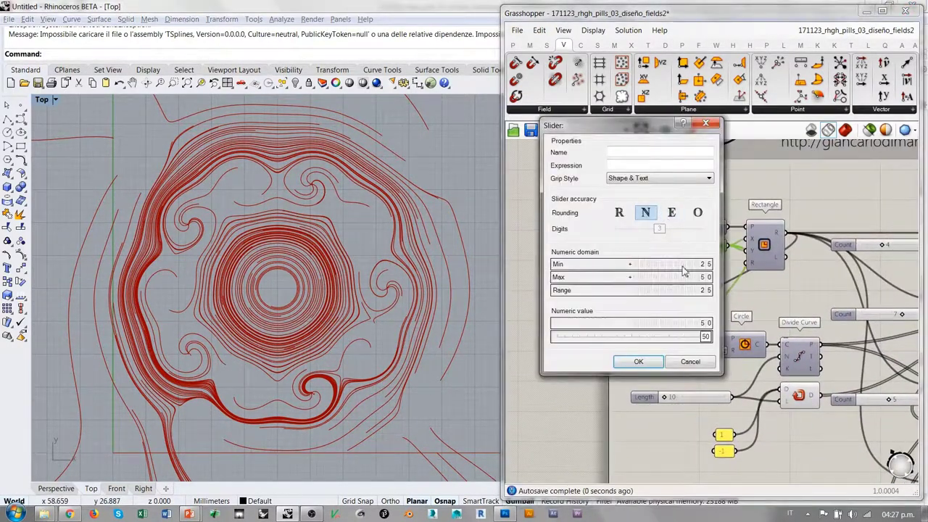
{"action": "left_click", "coordinate": [638, 361]}
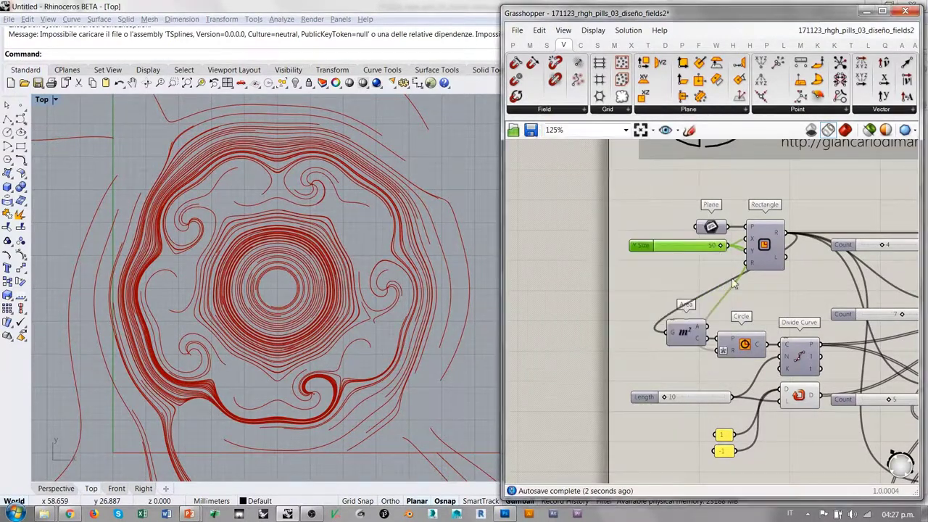
{"action": "scroll", "coordinate": [812, 293], "scroll_direction": "down", "scroll_amount": 3}
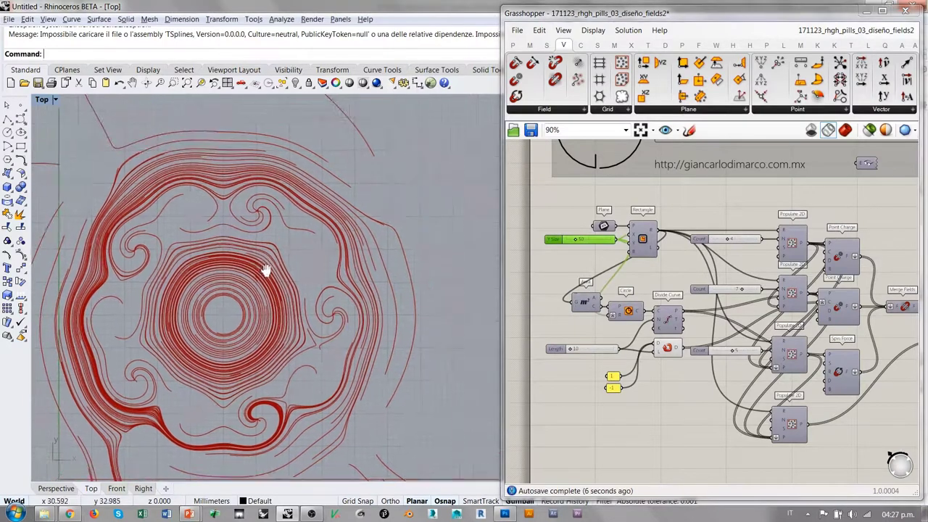
{"action": "scroll", "coordinate": [276, 263], "scroll_direction": "down", "scroll_amount": 3}
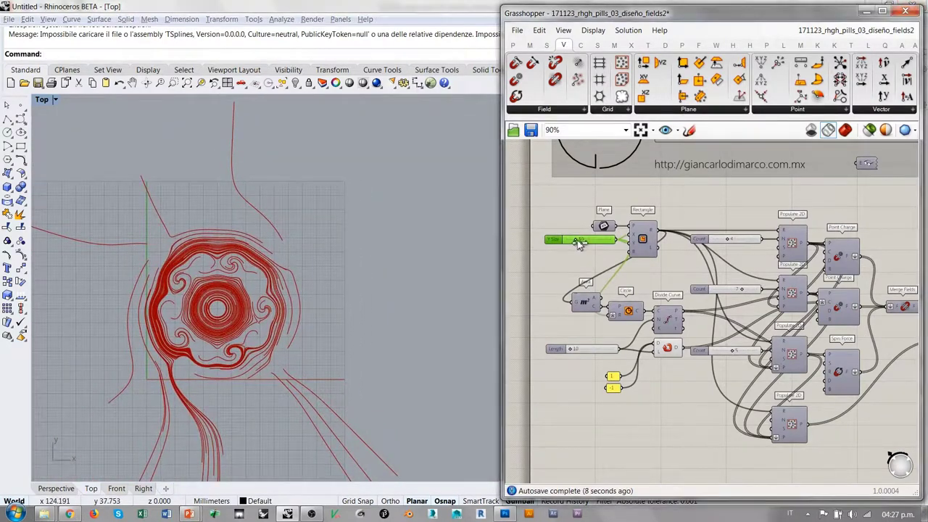
{"action": "left_click_drag", "start_coordinate": [600, 244], "coordinate": [605, 242]}
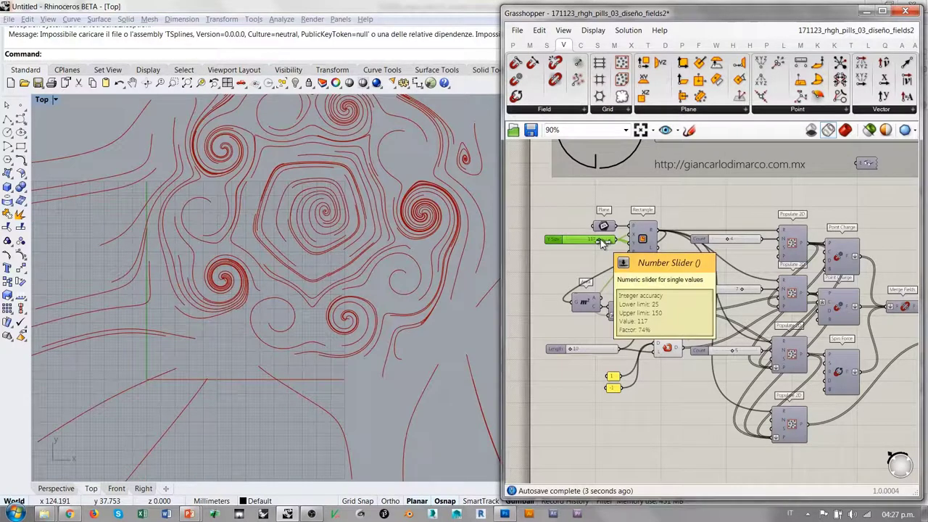
{"action": "right_click_drag", "start_coordinate": [358, 211], "coordinate": [307, 284]}
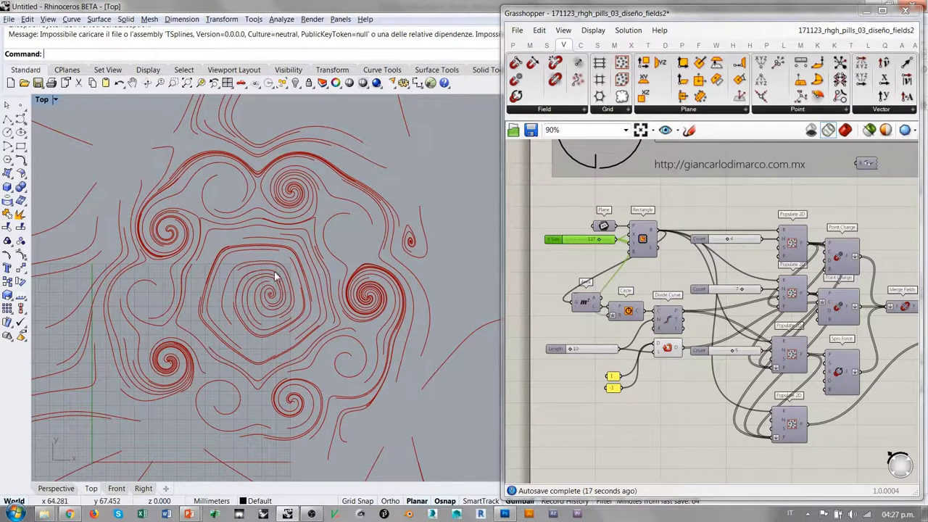
{"action": "left_click", "coordinate": [642, 418]}
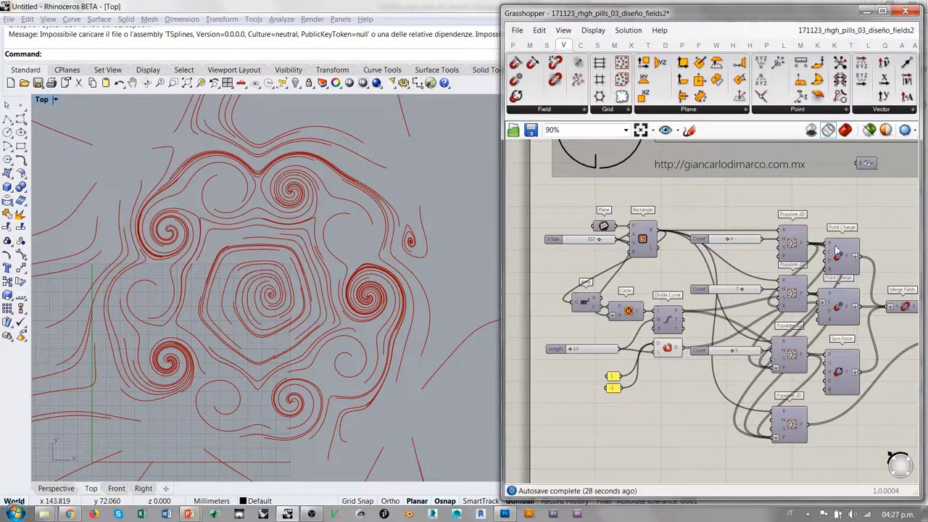
Step: Inspect the Field Line, Point Charge and Spin Force components on the canvas, then return to PowerPoint
{"action": "right_click_drag", "start_coordinate": [849, 303], "coordinate": [771, 304]}
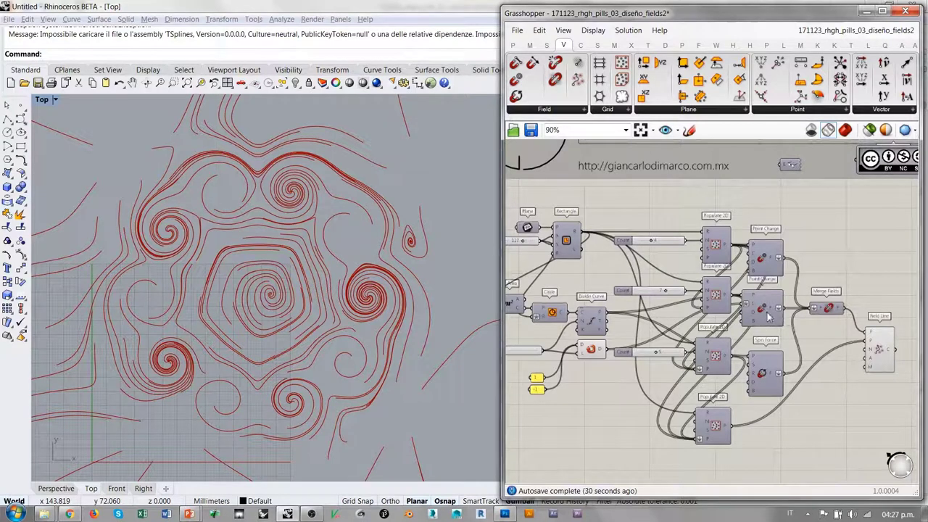
{"action": "right_click_drag", "start_coordinate": [761, 342], "coordinate": [783, 339]}
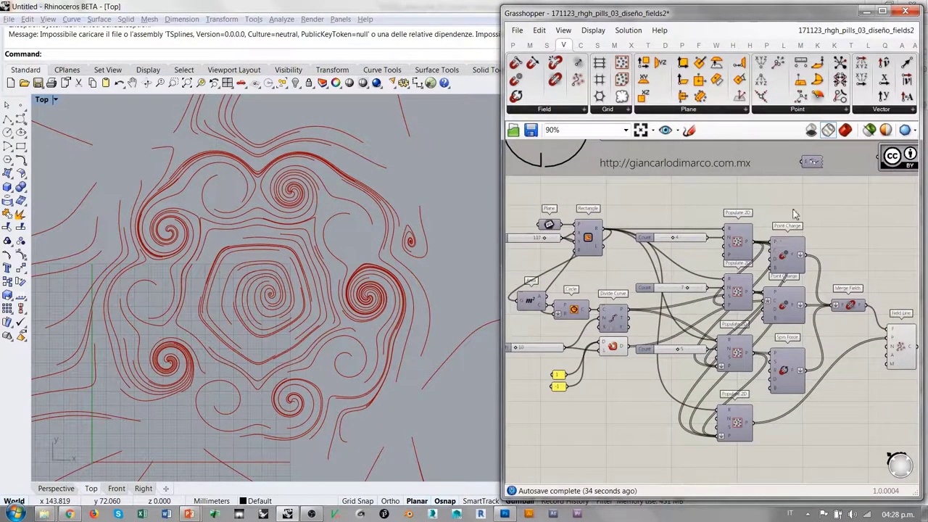
{"action": "left_click_drag", "start_coordinate": [798, 216], "coordinate": [770, 396]}
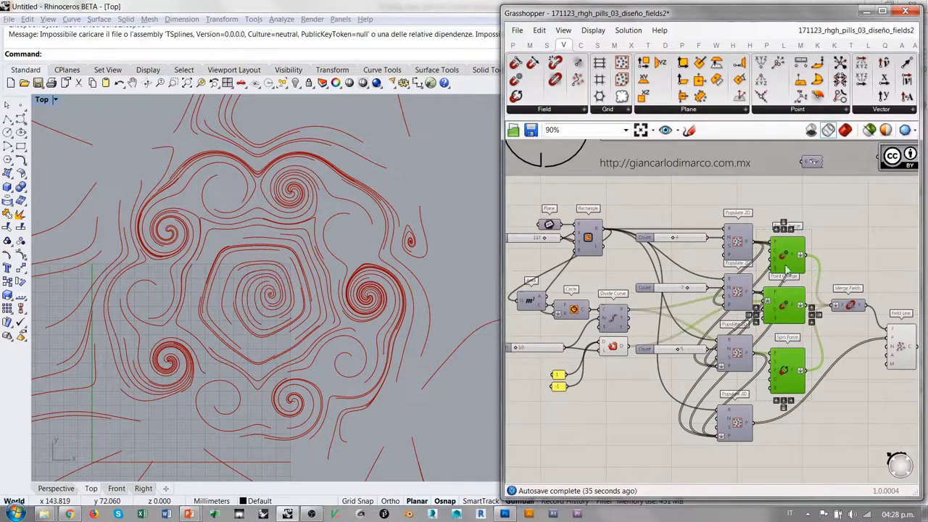
{"action": "left_click", "coordinate": [824, 239]}
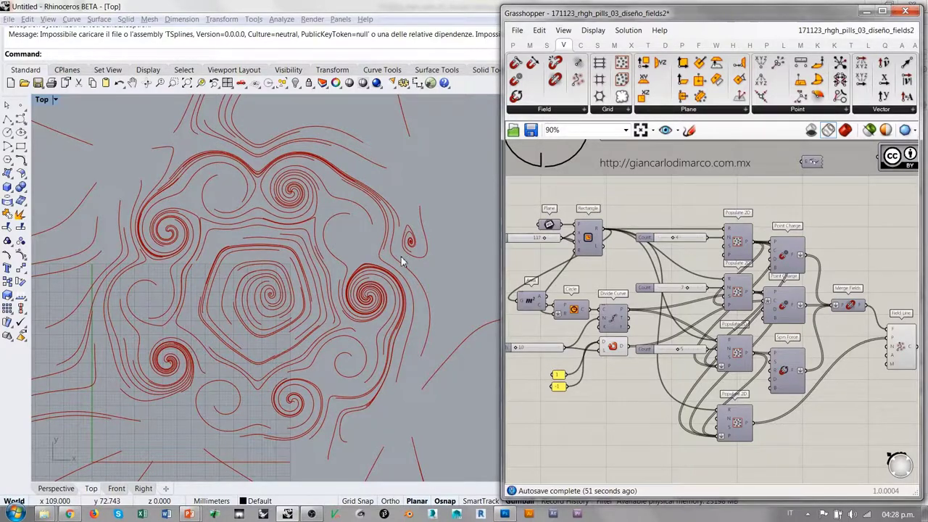
{"action": "key", "text": "alt+Tab"}
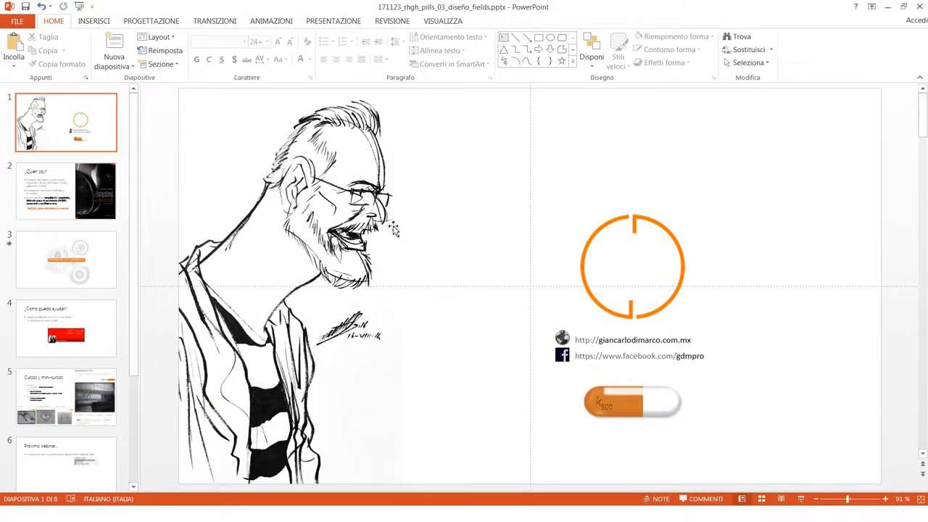
Step: Resume the slideshow and advance through '¿Cómo puedo ayudar?' to the 'Cursos y mini-cursos' slide
{"action": "key", "text": "alt+Tab"}
{"action": "left_click", "coordinate": [392, 230]}
{"action": "key", "text": "Right"}
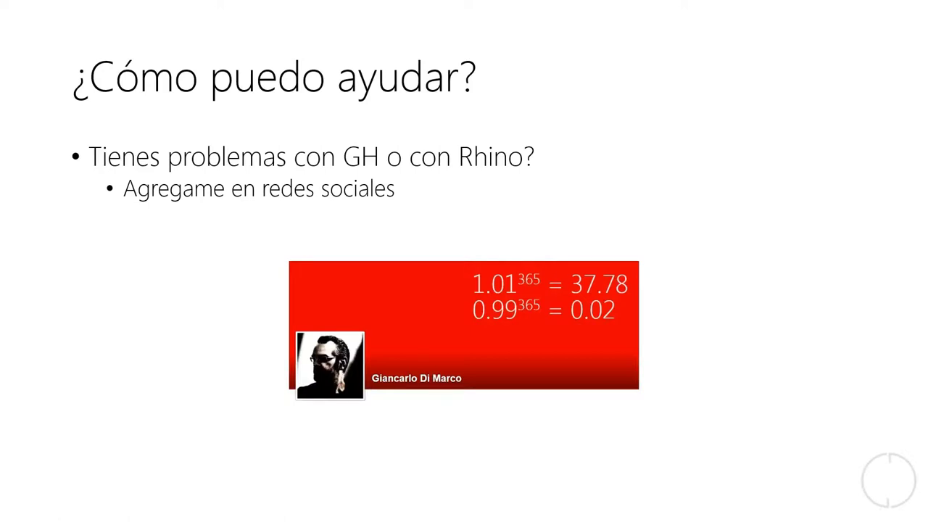
{"action": "key", "text": "Right"}
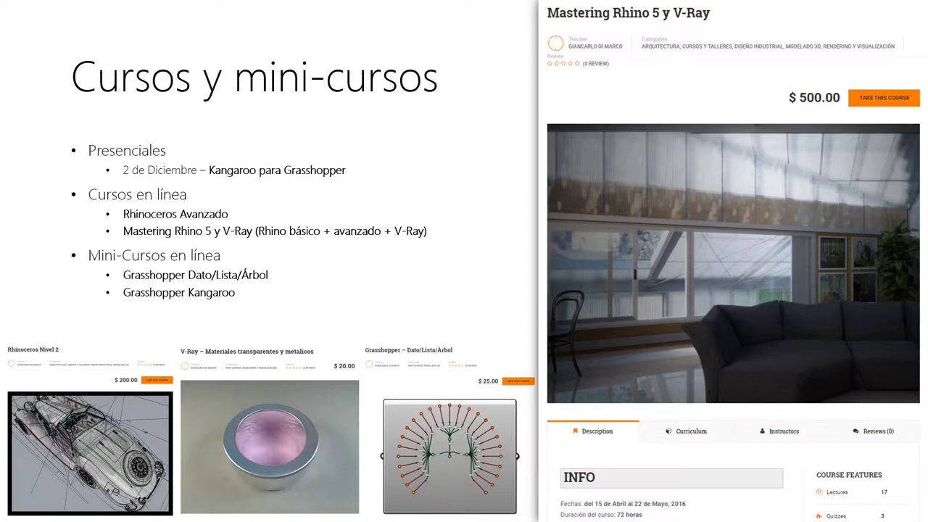
{"action": "key", "text": "Right"}
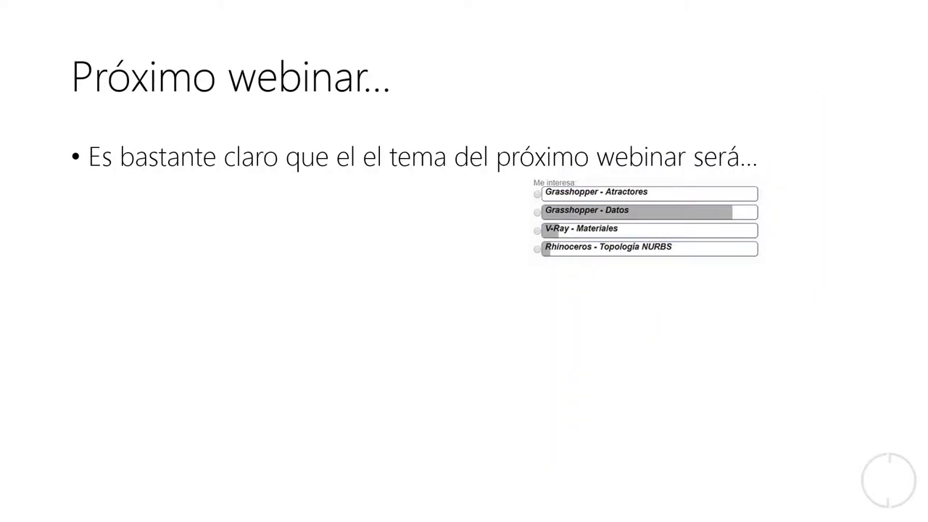